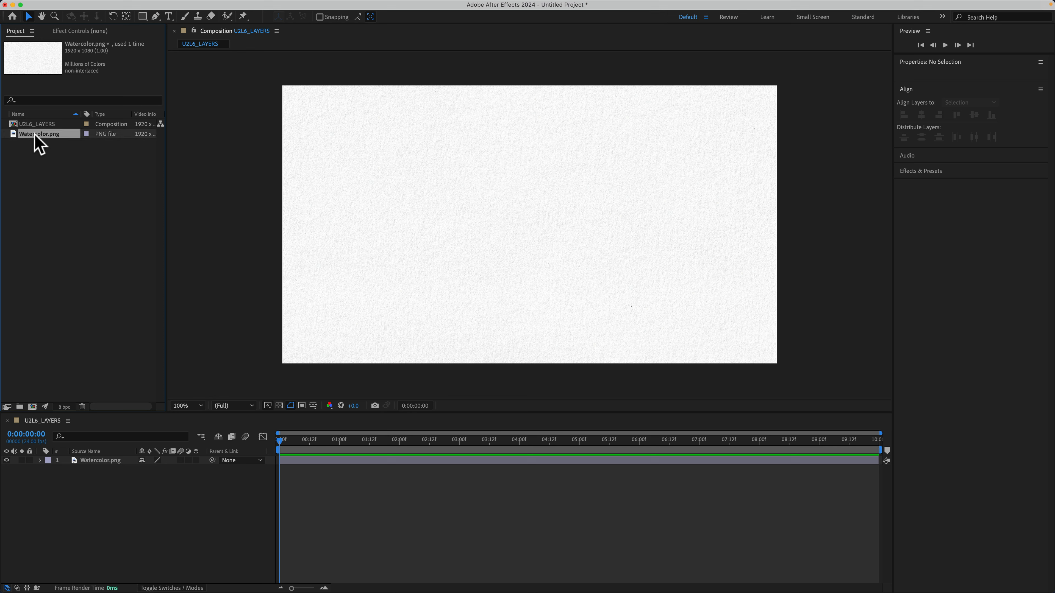
Add Watercolor.png and the Paper Animation BG.mp4 clip as layers in the U2L6_LAYERS composition.
drag(34, 134, 533, 226)
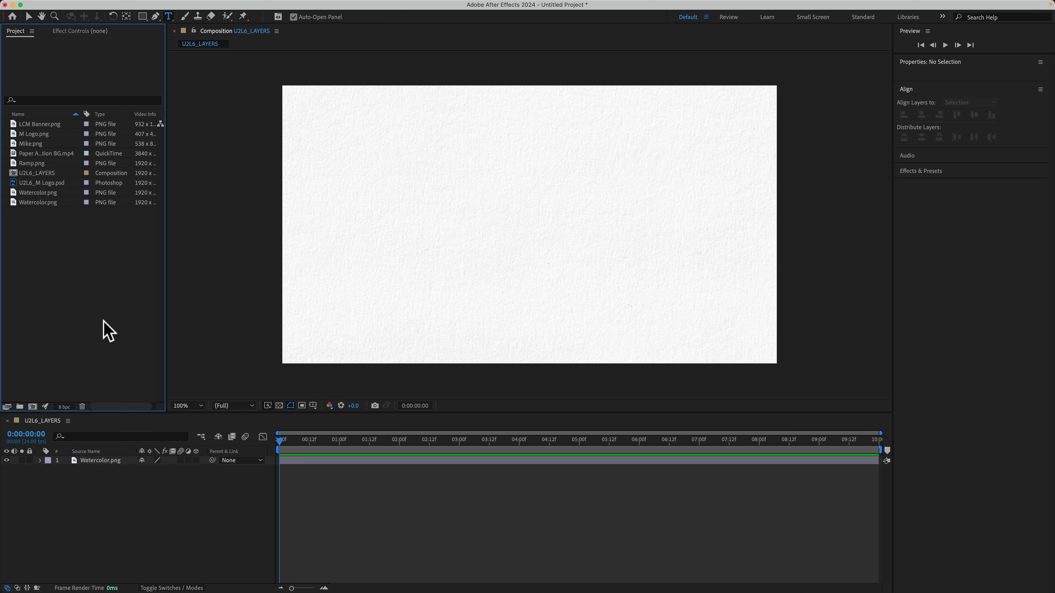
drag(47, 155, 533, 224)
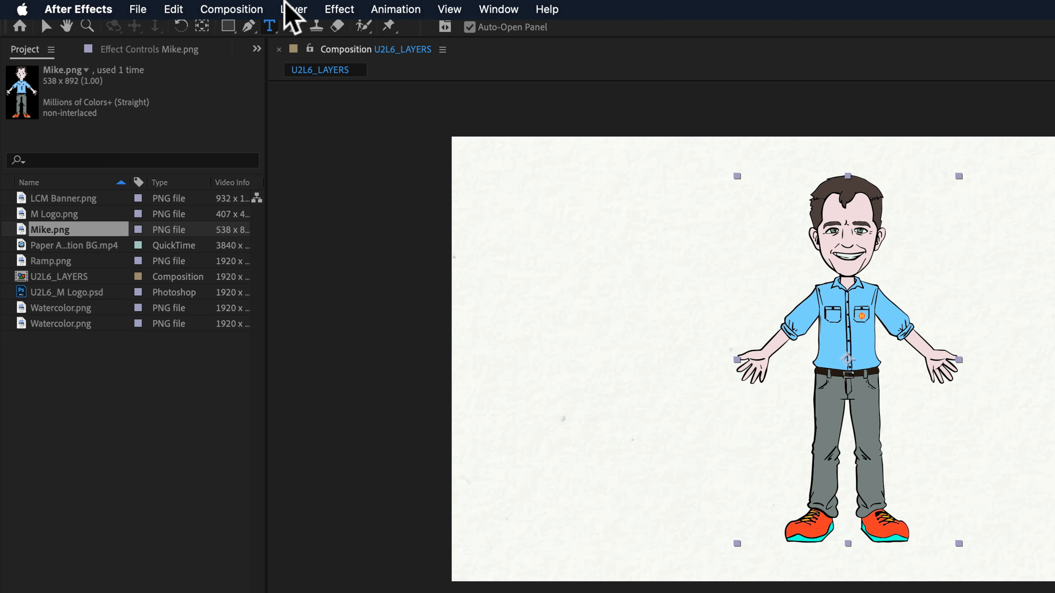
click(183, 4)
mouse_move(313, 35)
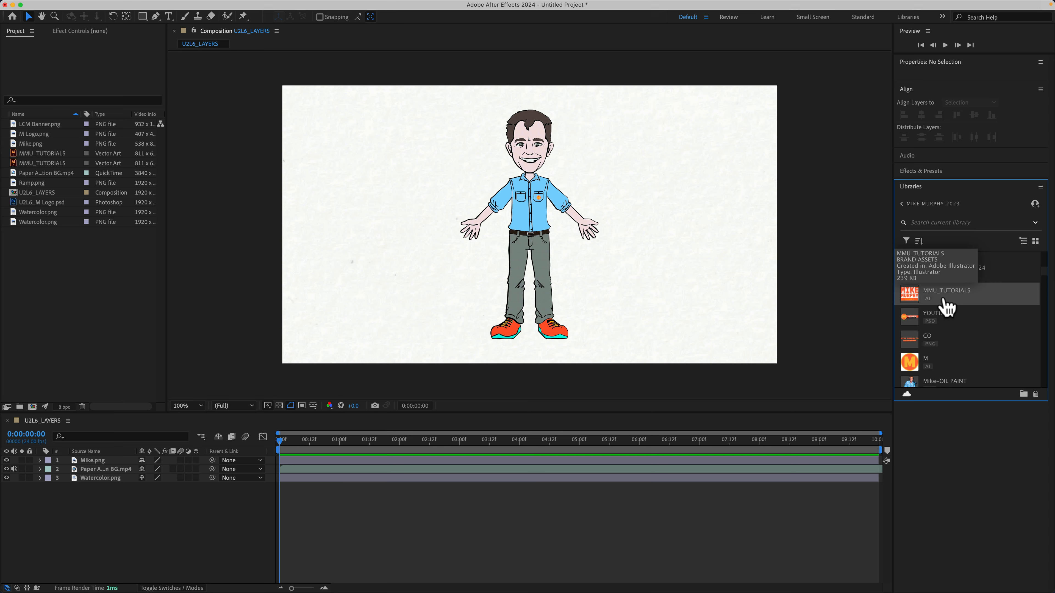
Bring the MMU_TUTORIALS graphic from the library into the project and add it to the U2L6_LAYERS timeline.
drag(942, 302, 40, 270)
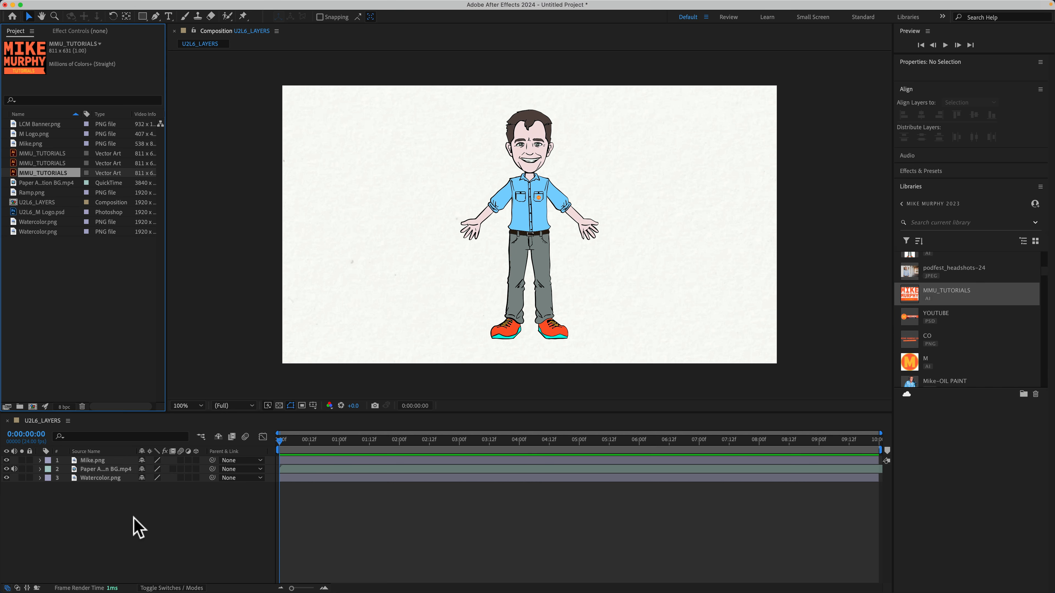
drag(39, 175, 89, 502)
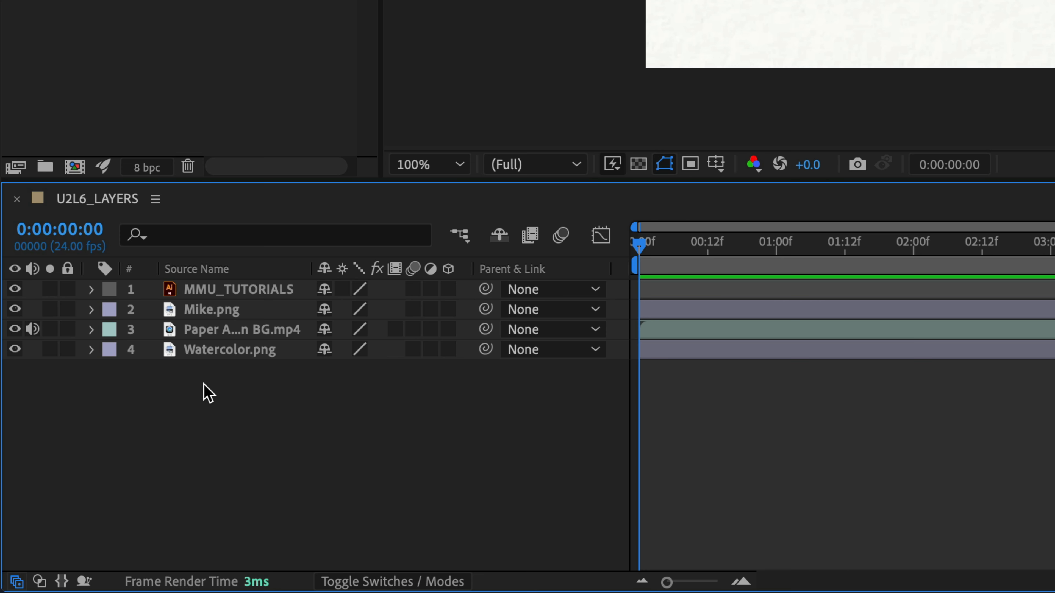
Pre-compose the Mike.png and Paper Animation BG.mp4 layers as Pre-comp 1, moving all attributes into the new composition.
click(211, 331)
shift+click(206, 308)
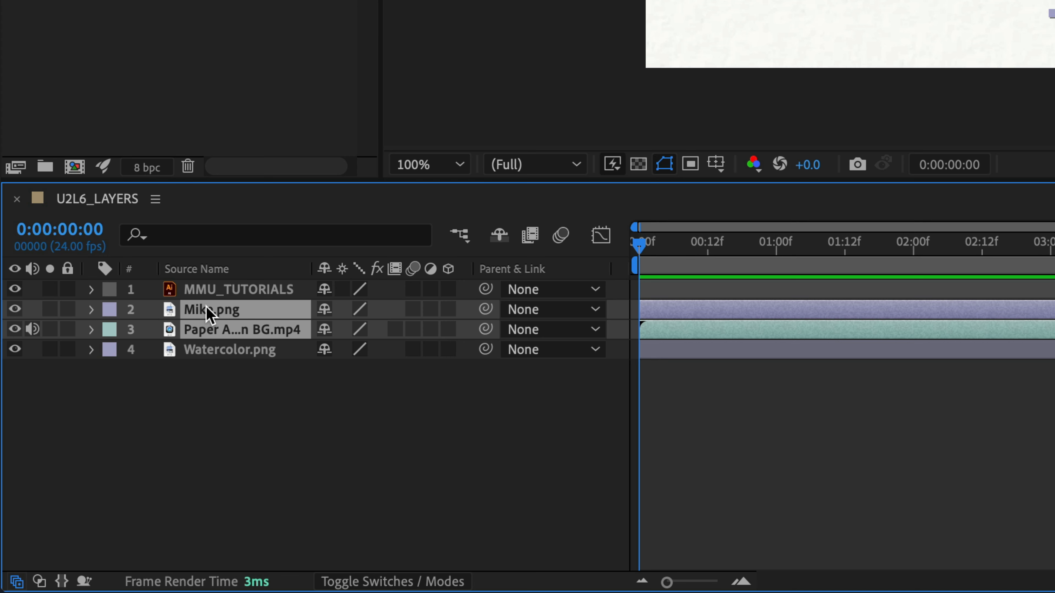
right_click(206, 313)
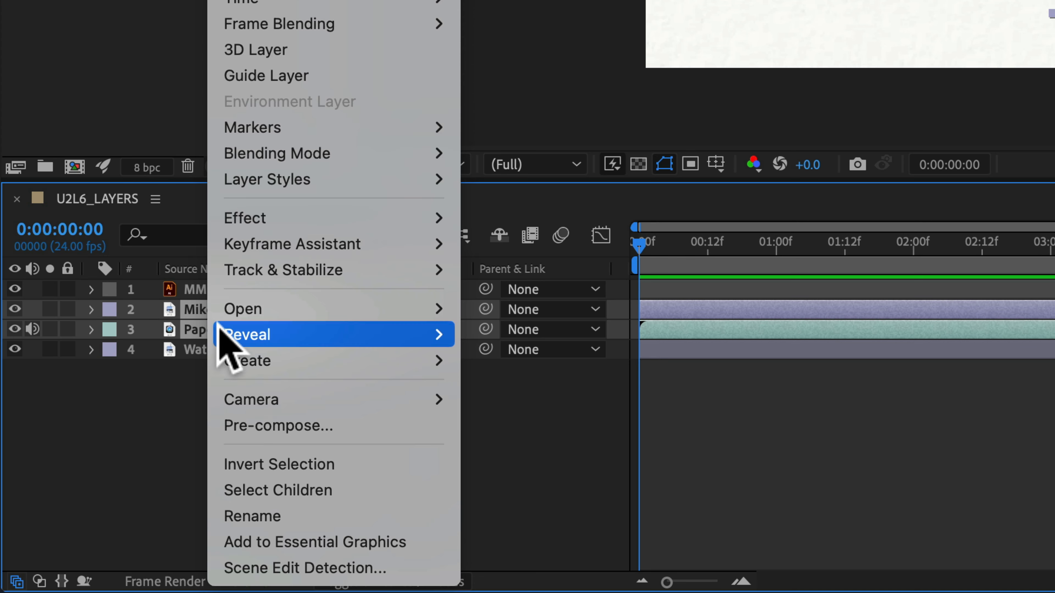
click(352, 425)
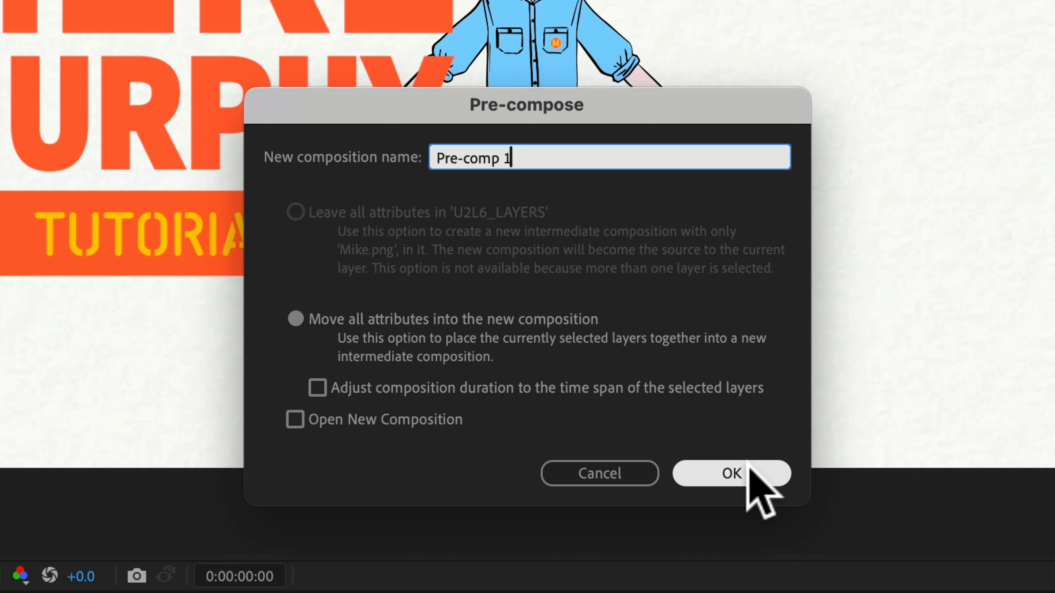
click(747, 462)
click(207, 403)
Open Pre-comp 1 to examine its nested layers, compare it with the main composition, and close it.
click(219, 310)
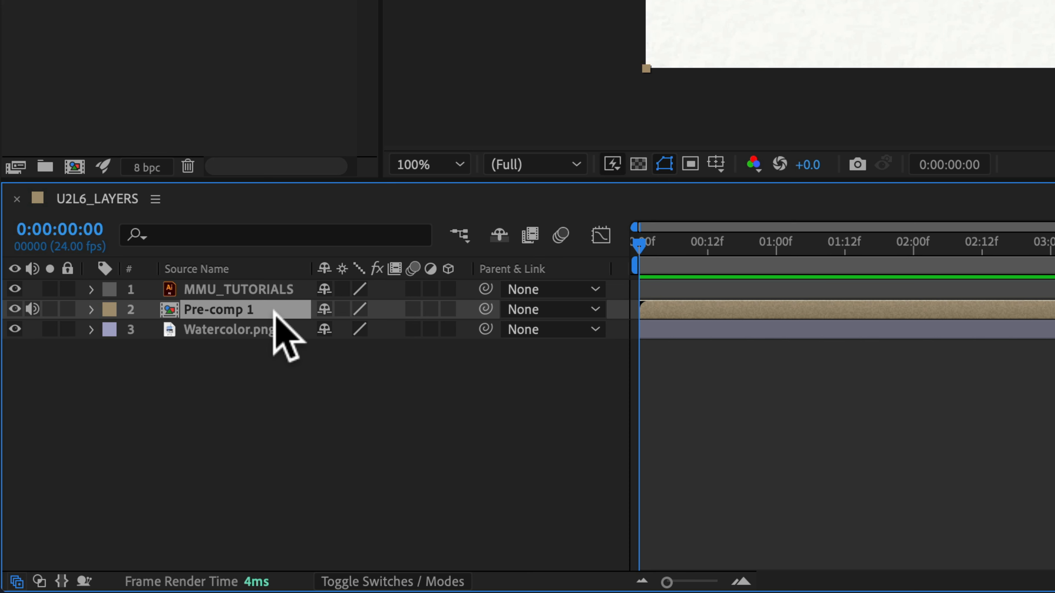
click(206, 379)
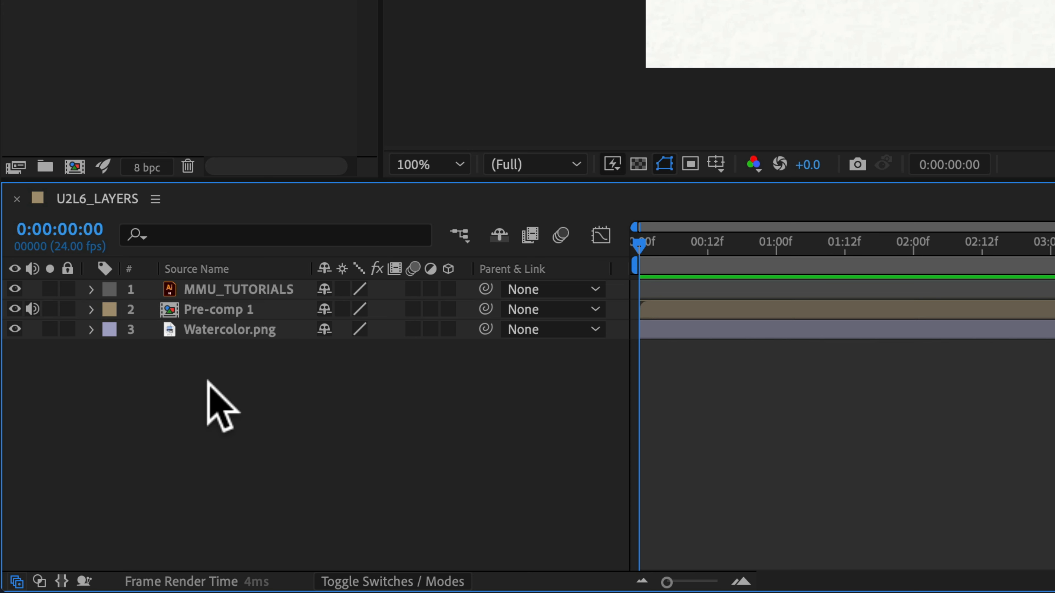
click(210, 307)
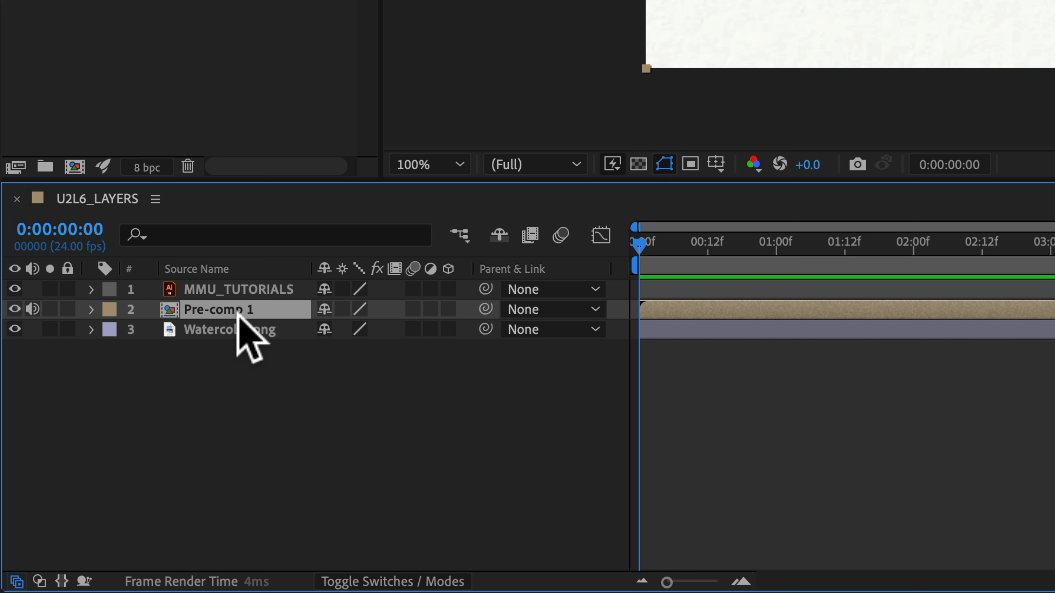
double_click(164, 312)
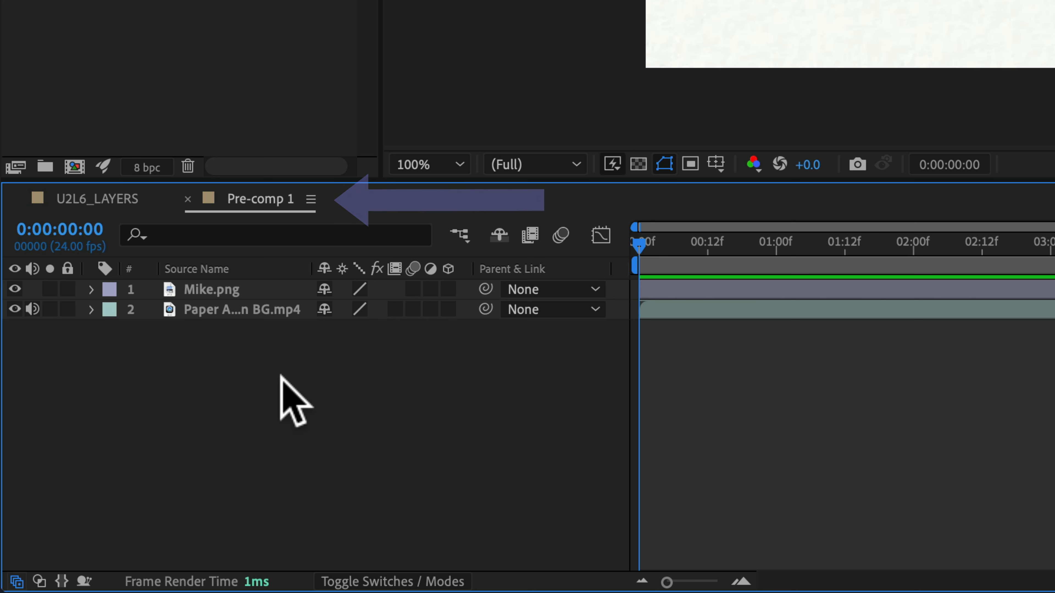
click(84, 199)
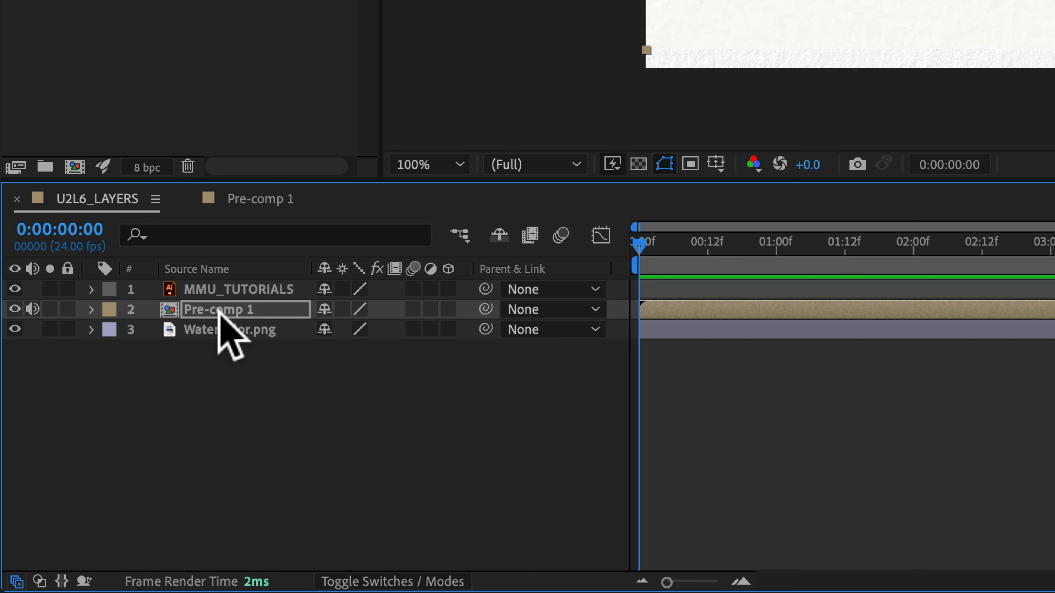
click(249, 204)
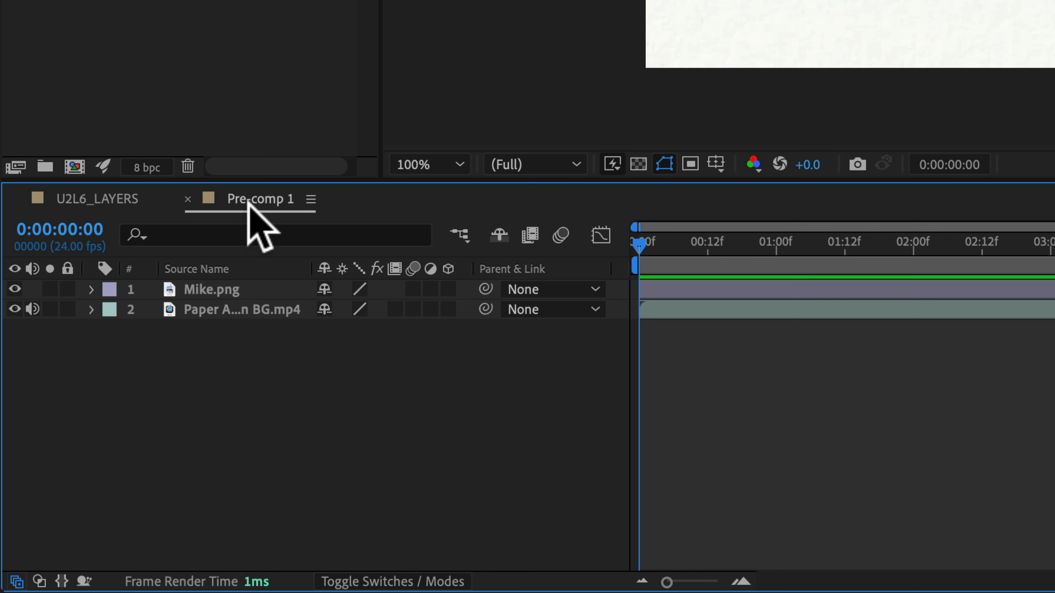
click(187, 198)
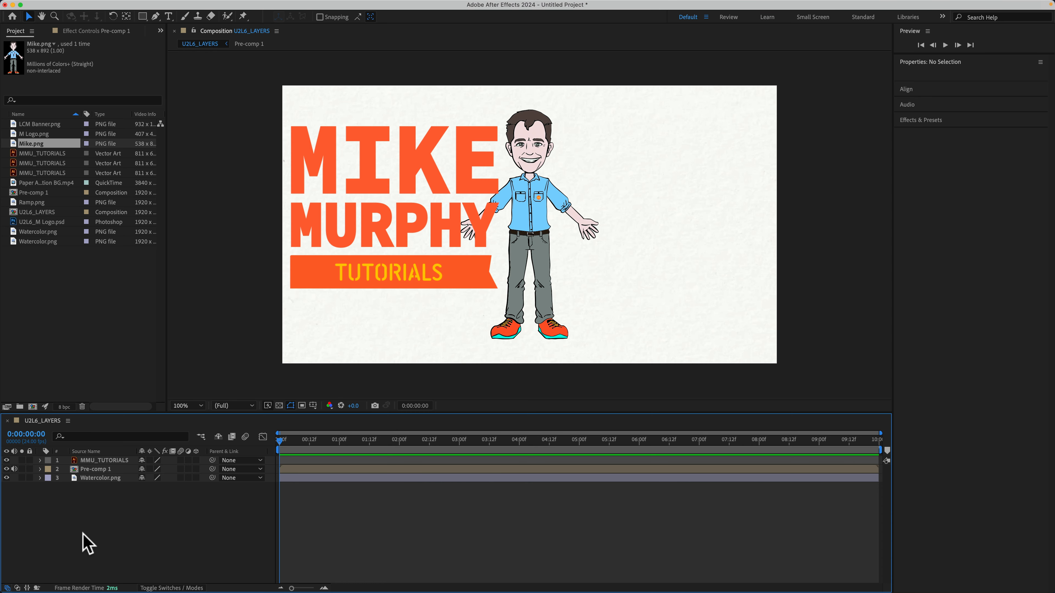
Delete the Pre-comp 1 layer from the U2L6_LAYERS timeline.
click(89, 469)
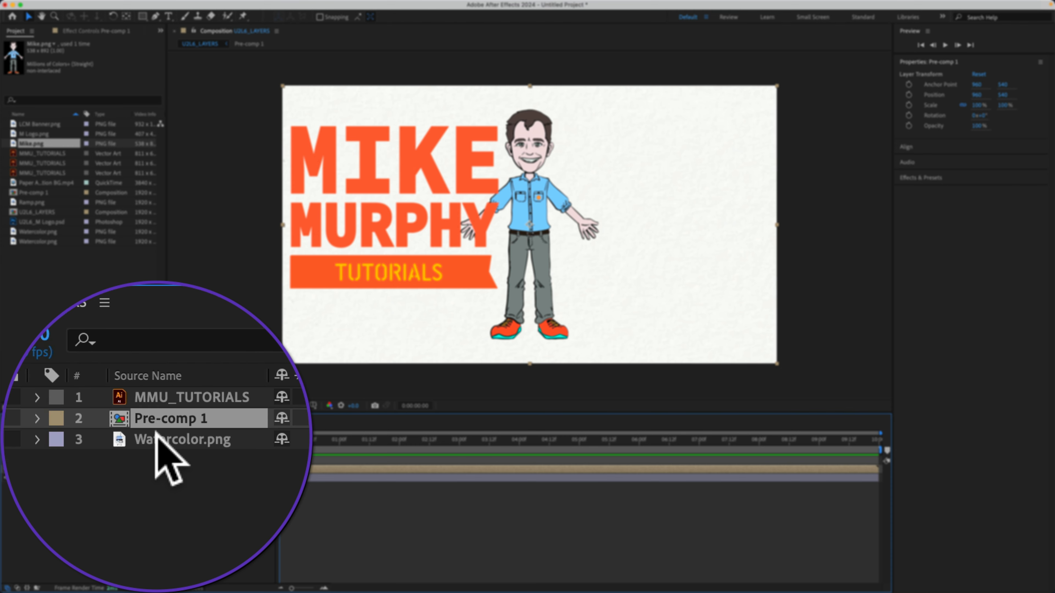
key(BackSpace)
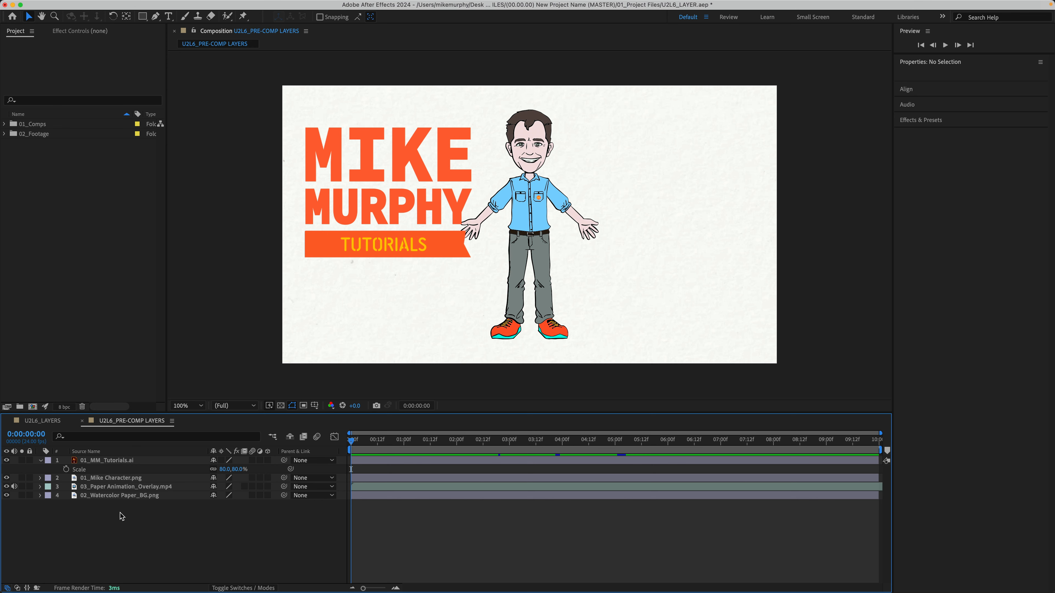
right_click(67, 209)
click(77, 213)
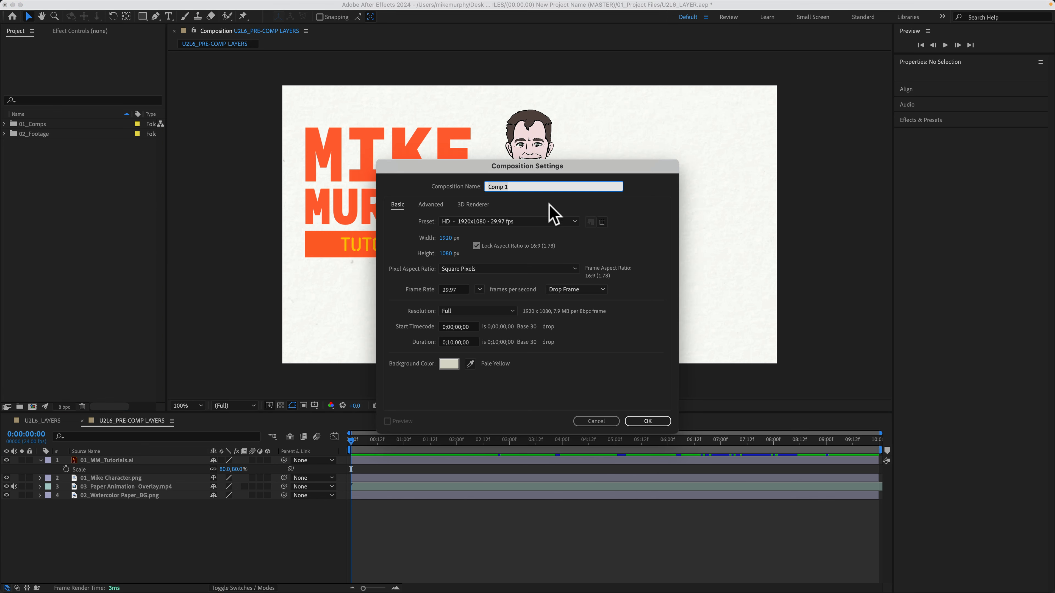
click(602, 422)
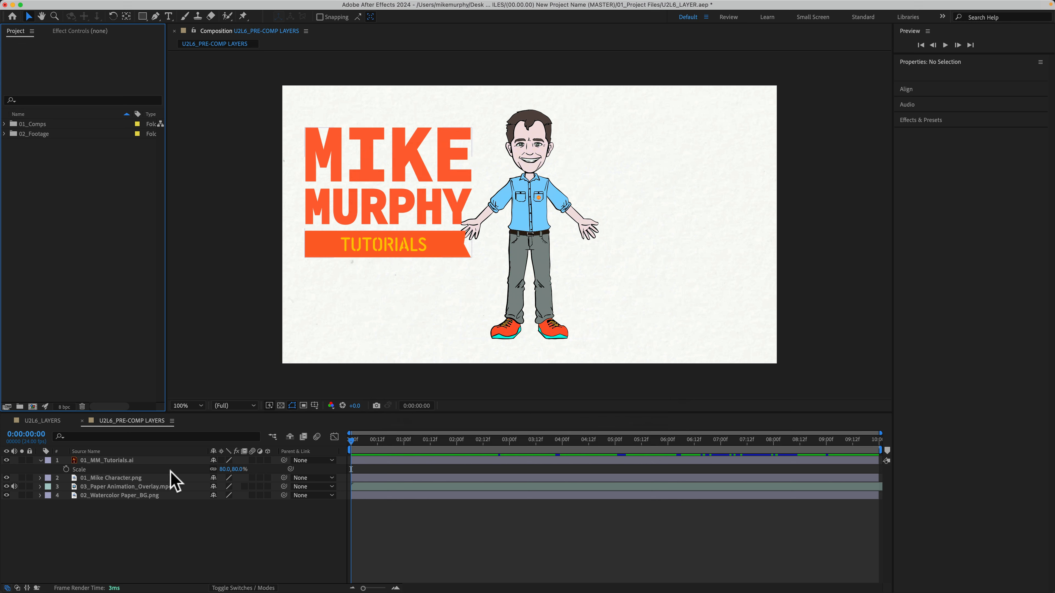
Duplicate the 02_Watercolor Paper_BG.png layer four times in the U2L6_PRE-COMP LAYERS composition.
click(143, 501)
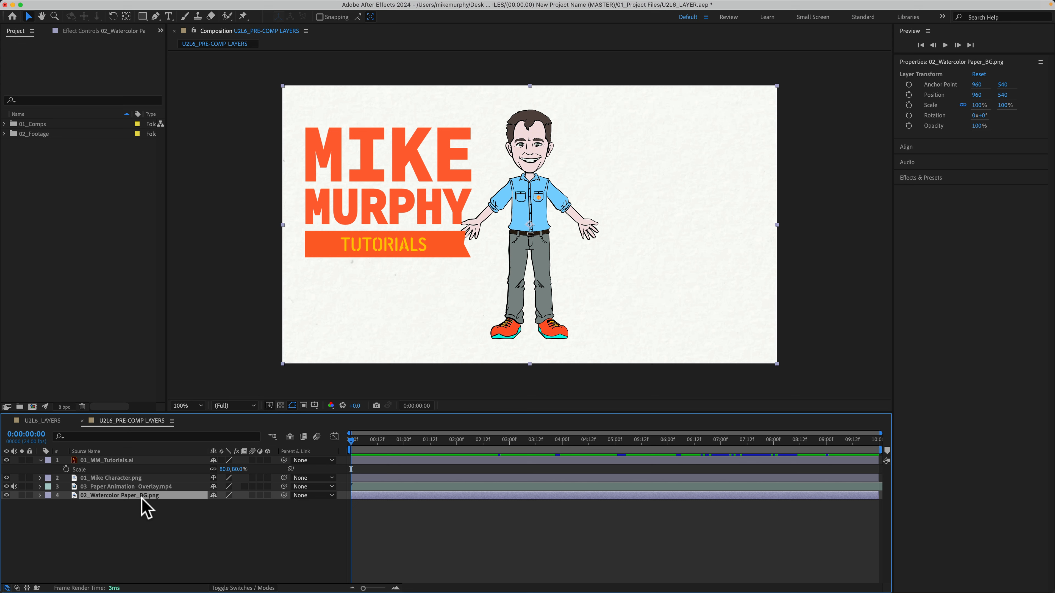
key(super+d)
key(super+d)
key(super+d)
key(super+d)
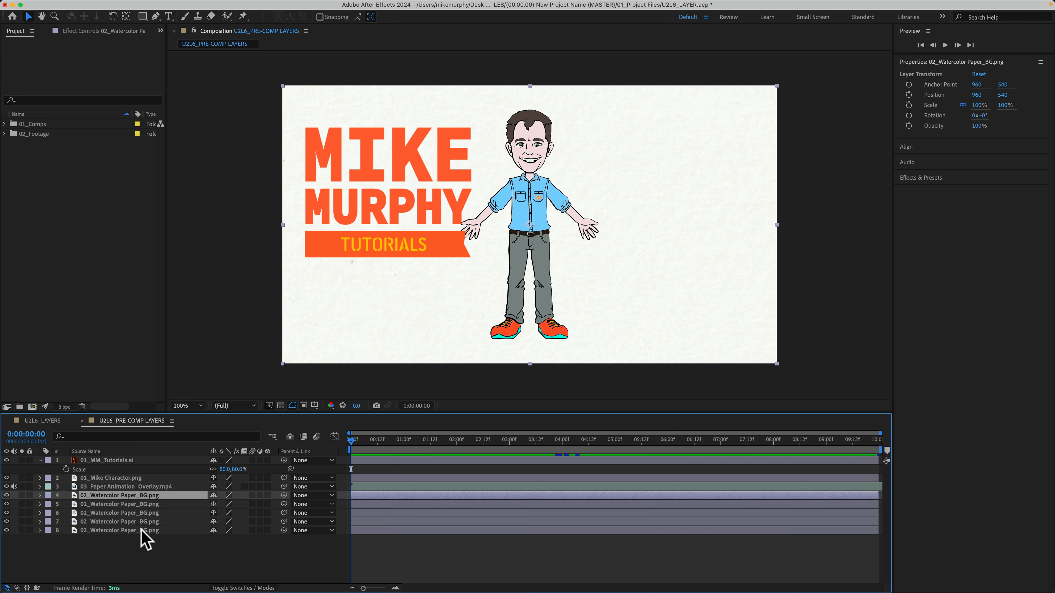
Pre-compose the paper animation overlay and all five watercolor paper layers into a composition named BG.
click(142, 531)
shift+click(145, 489)
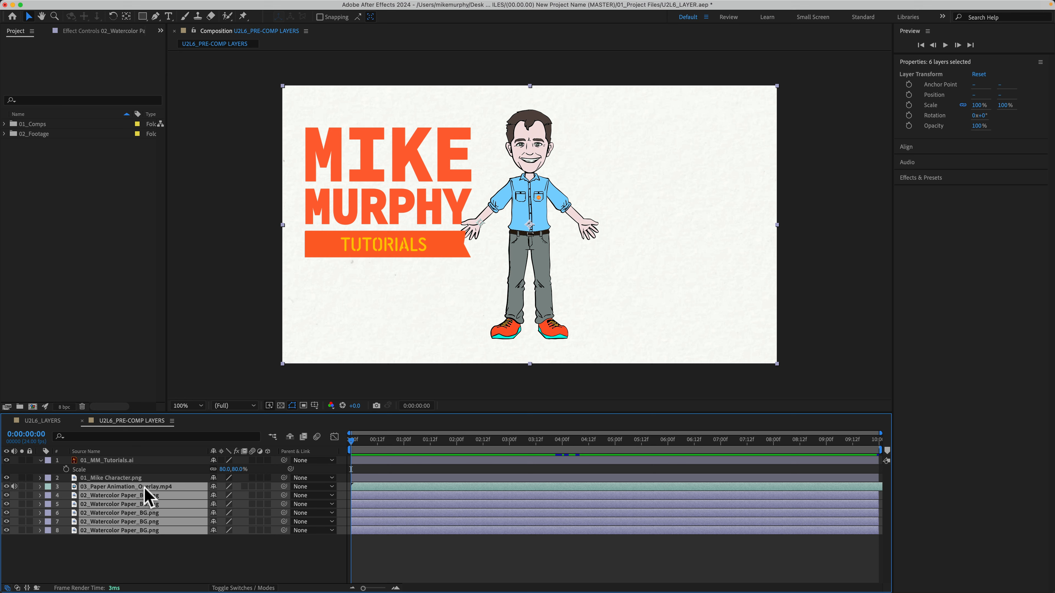
right_click(124, 491)
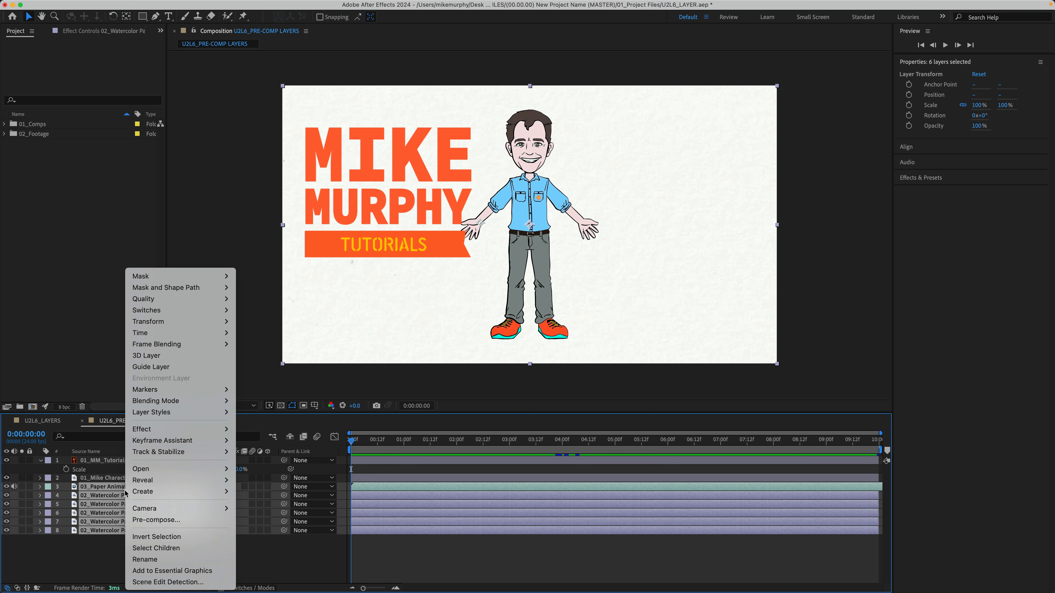
click(162, 520)
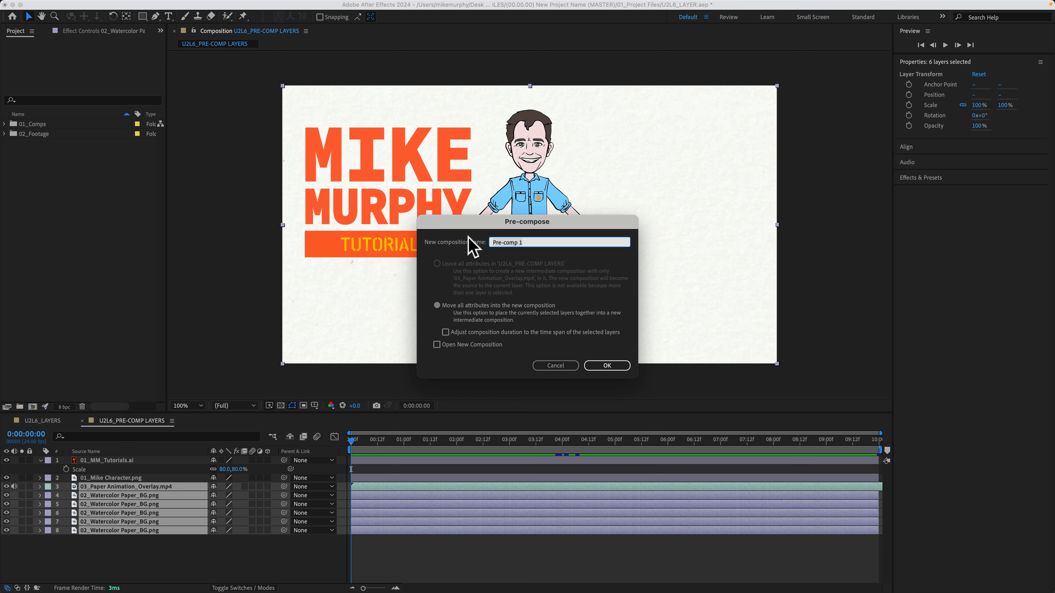
text(BG)
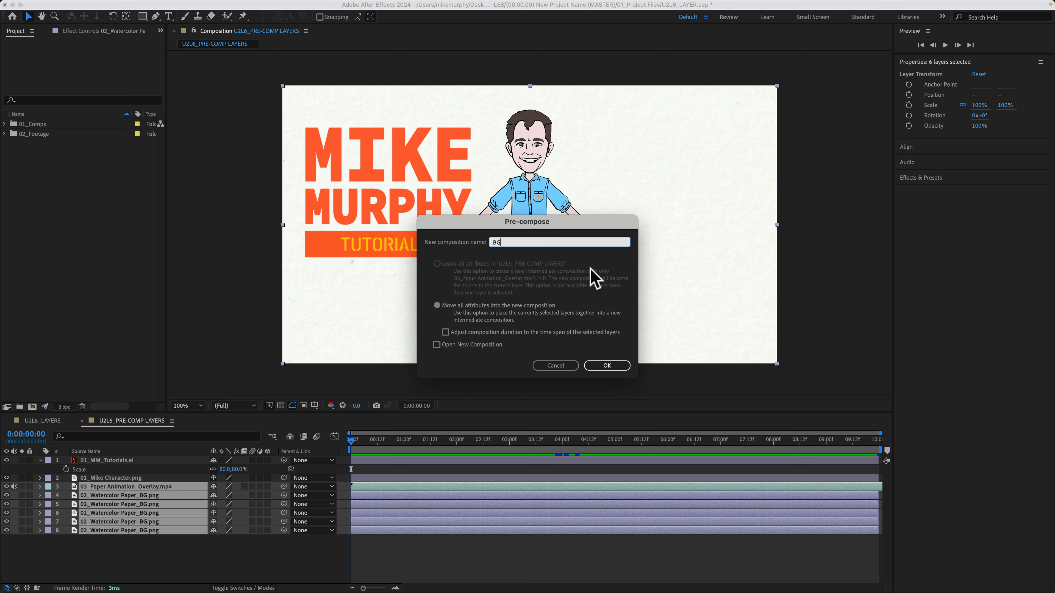
click(615, 366)
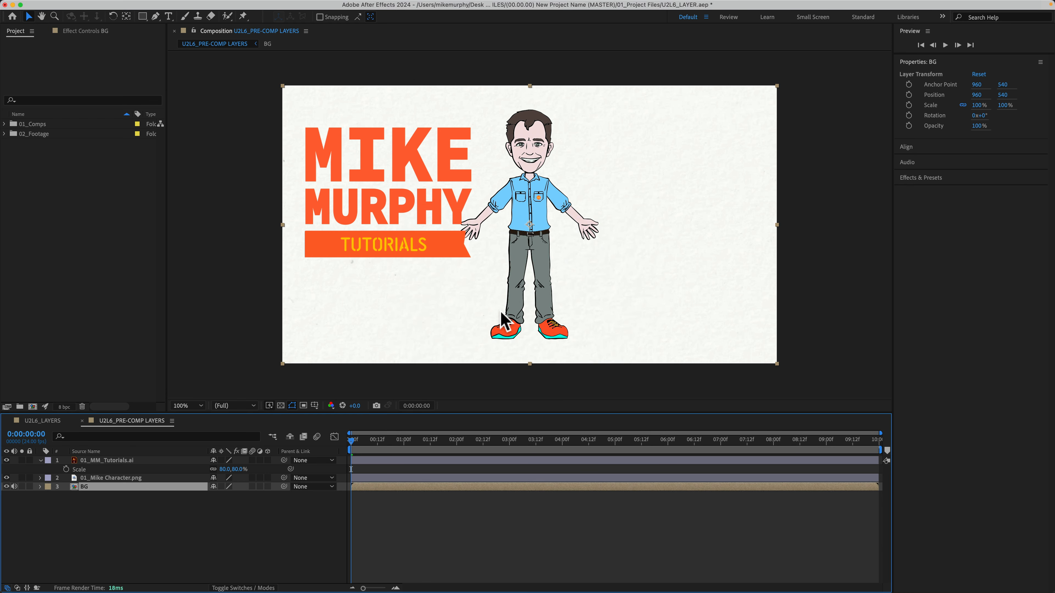
click(78, 533)
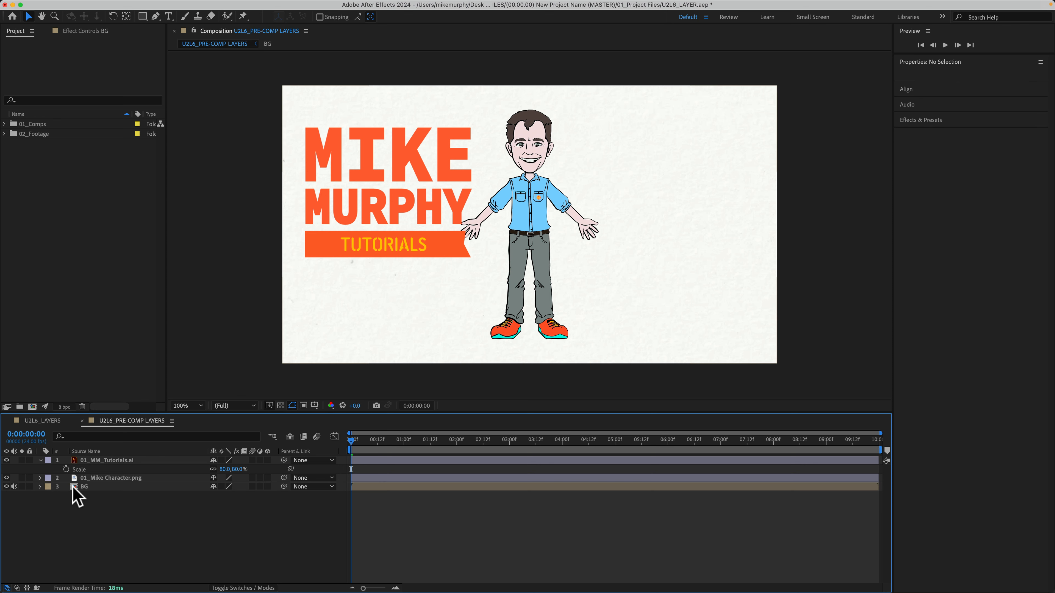
Open the BG pre-comp to inspect its nested layers and close it.
double_click(74, 487)
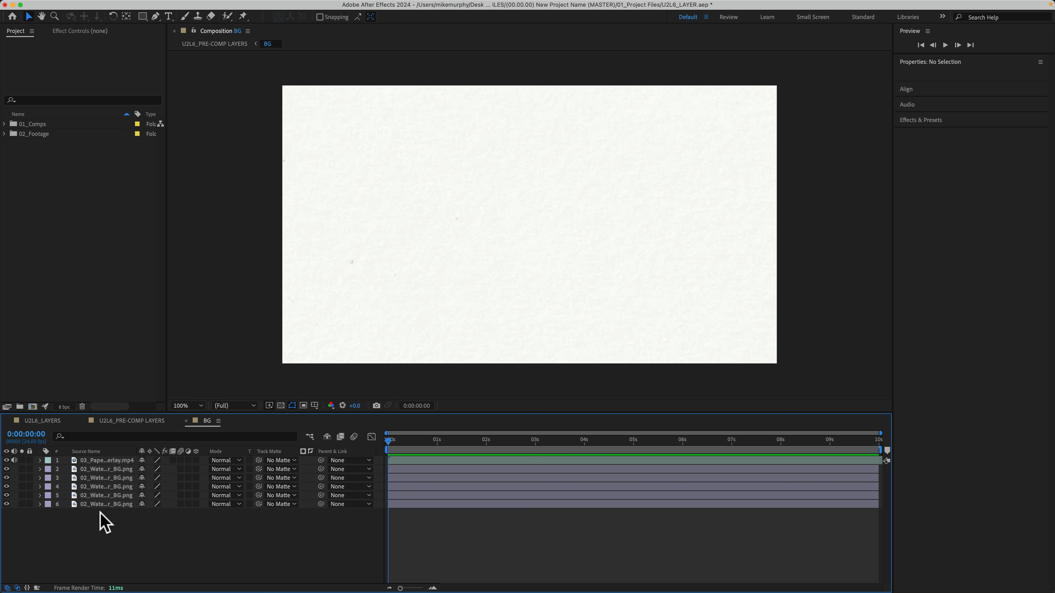
click(185, 421)
click(73, 502)
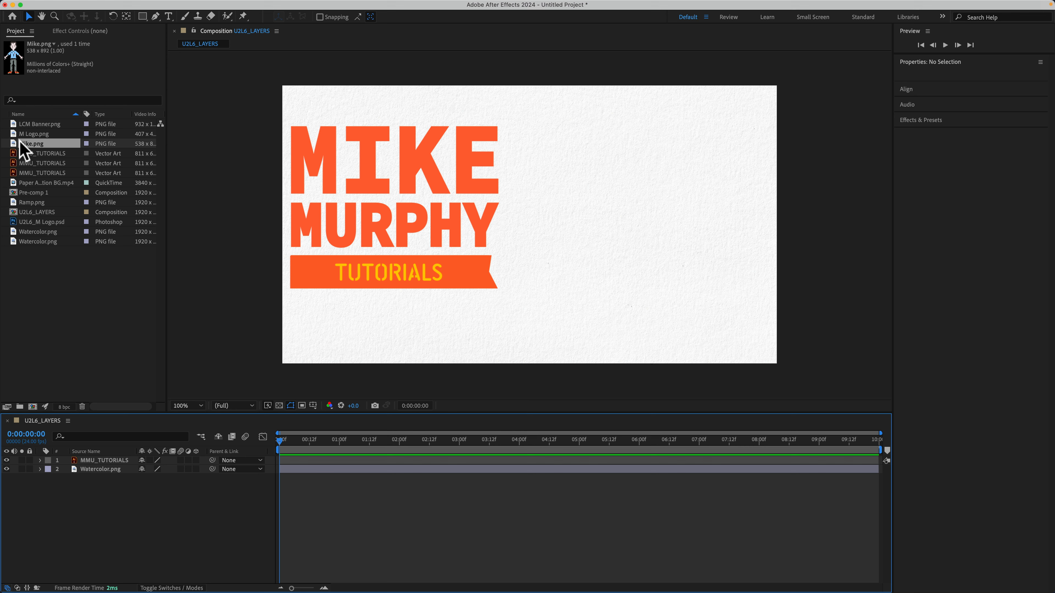
Add Mike.png to the right half of the U2L6_LAYERS composition, at about position 1454, 558.
drag(25, 143, 658, 230)
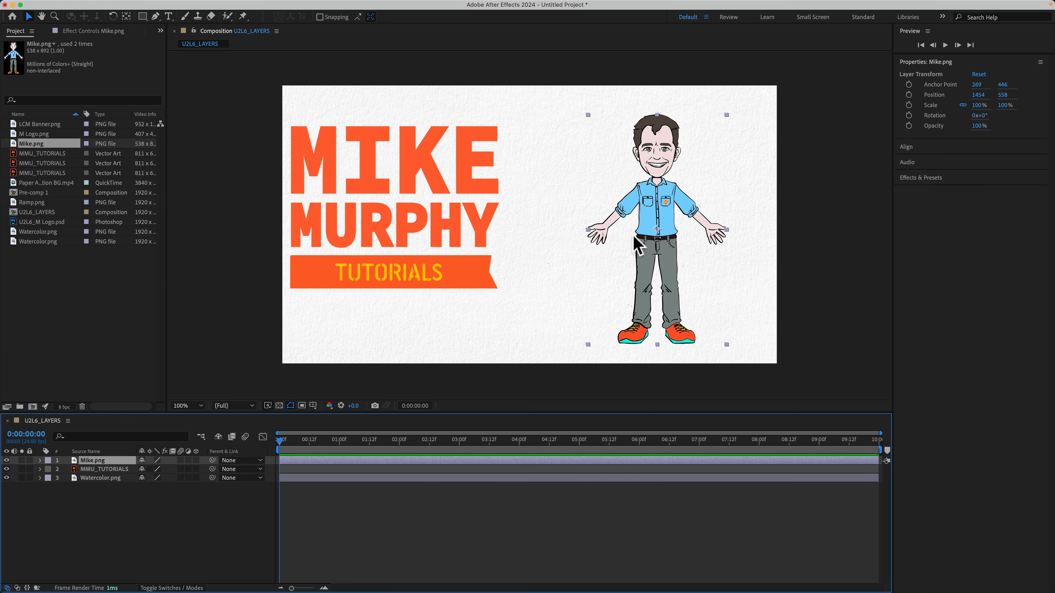
click(89, 470)
click(90, 478)
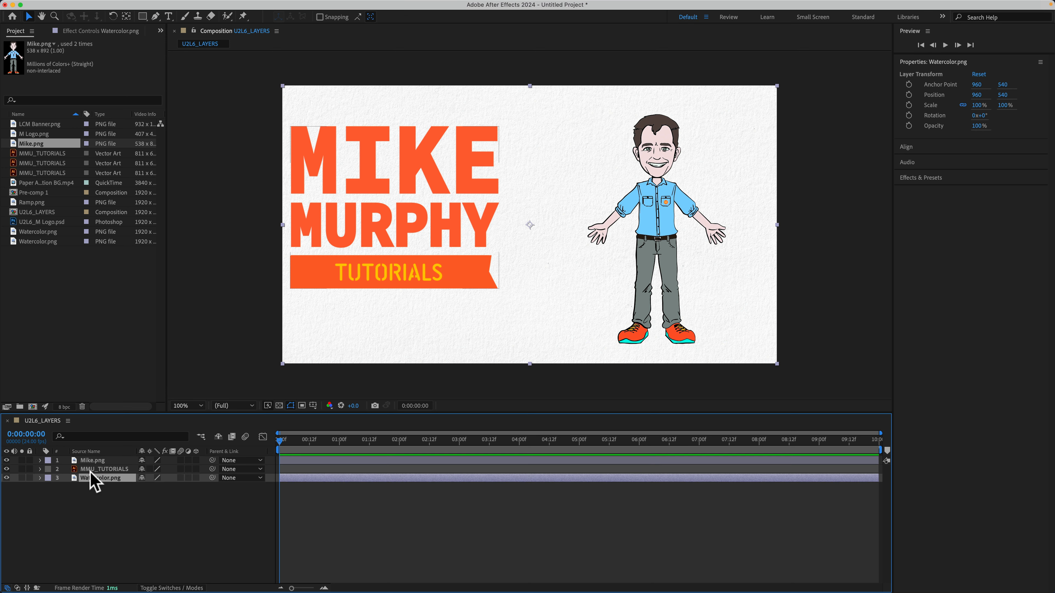
click(95, 460)
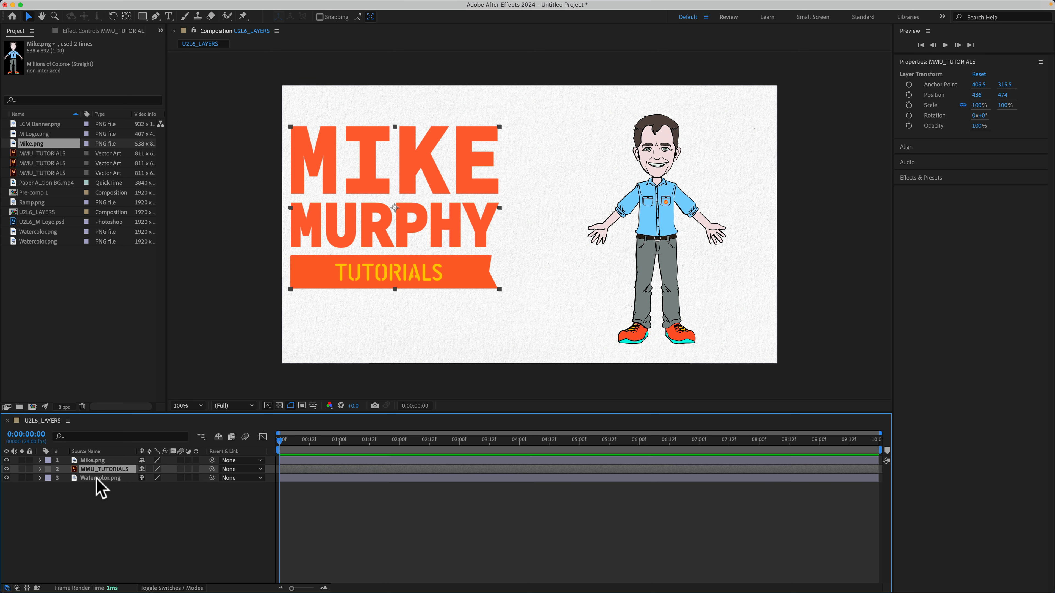
Move the Watercolor.png layer to the top of the stack, and place it between Mike.png and MMU_TUTORIALS.
click(99, 479)
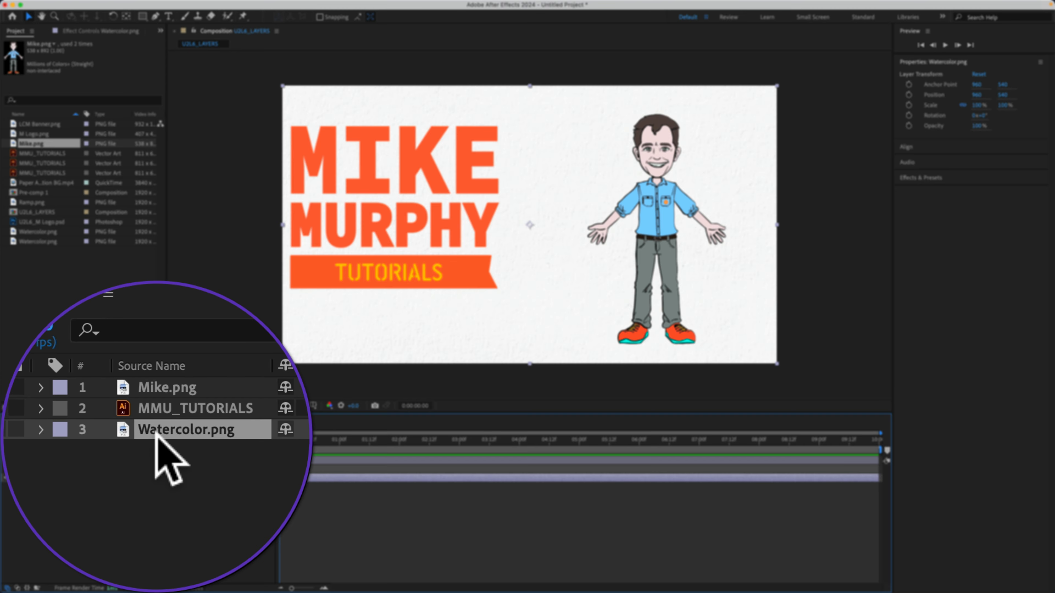
mouse_move(157, 435)
mouse_down()
mouse_move(137, 428)
mouse_move(160, 432)
mouse_up()
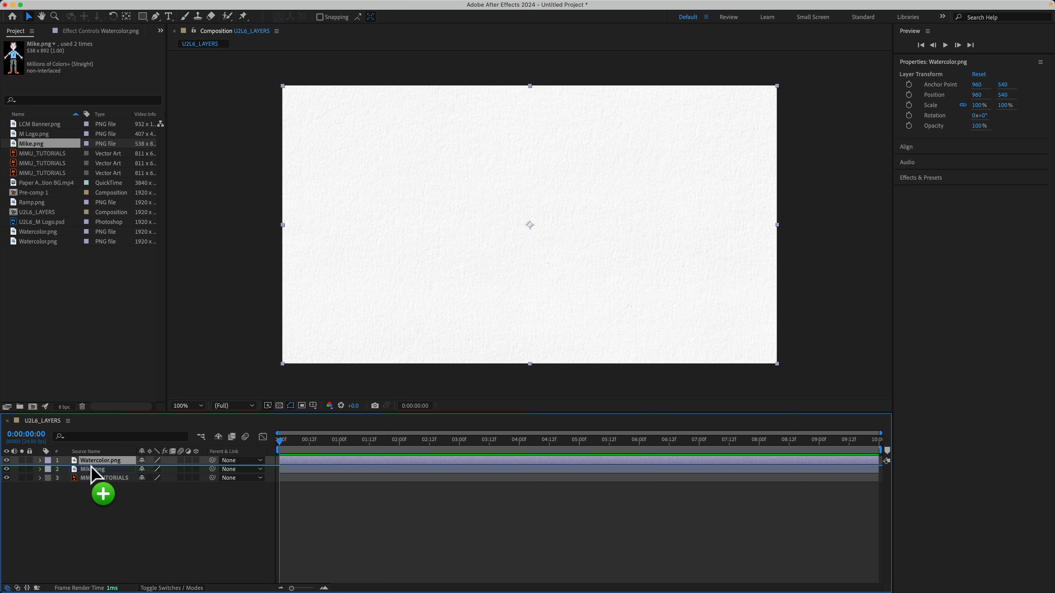
drag(93, 473, 93, 473)
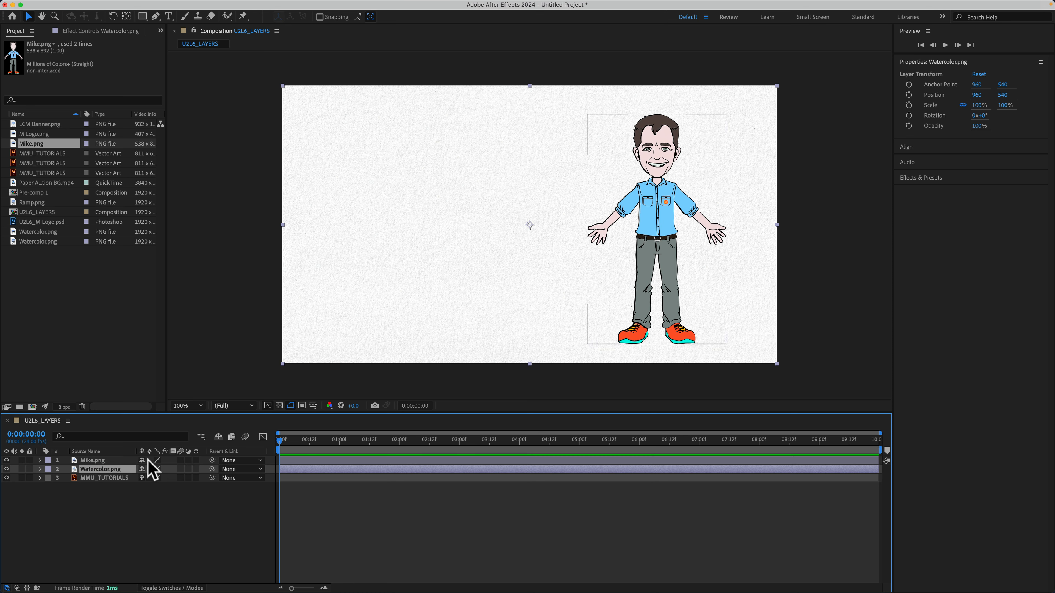
Move the MMU_TUTORIALS layer between Mike.png and Watercolor.png in the stack, and deselect all layers.
drag(109, 488, 110, 470)
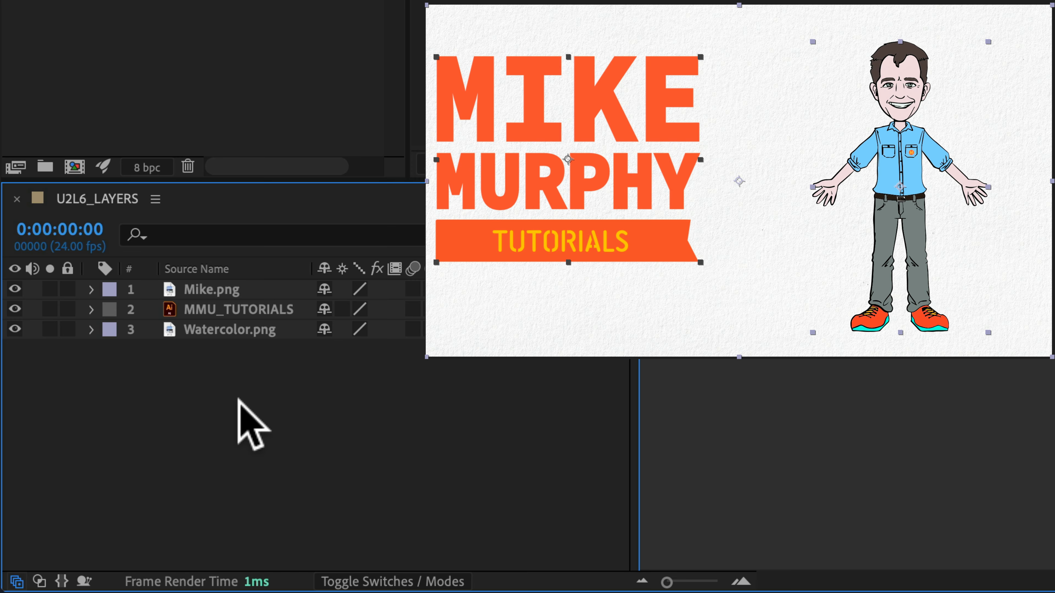
click(107, 520)
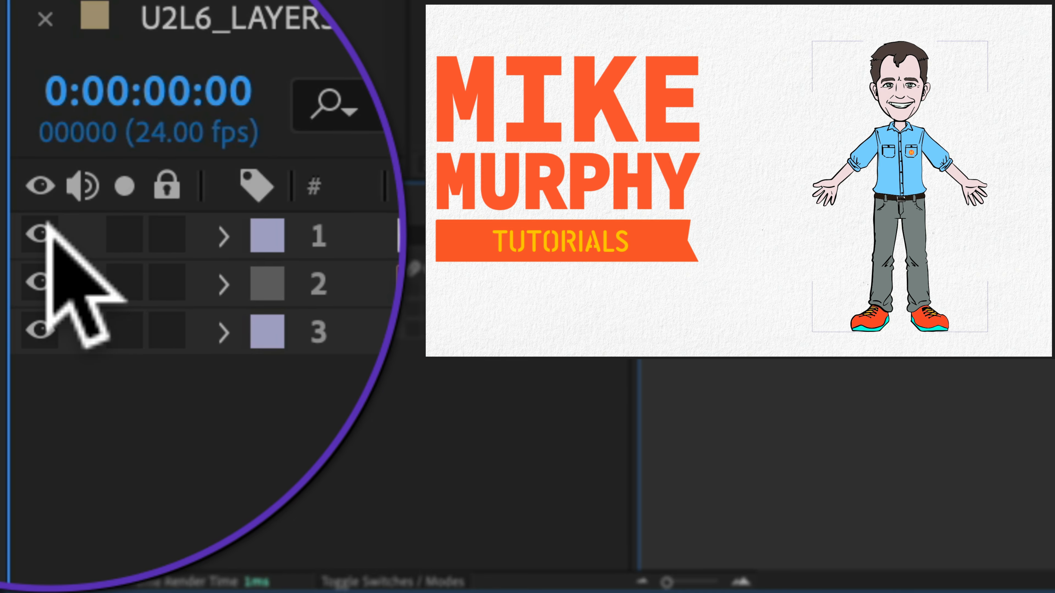
Hide and show the Mike.png layer, and try the Solo and Lock switches on the layers.
click(42, 233)
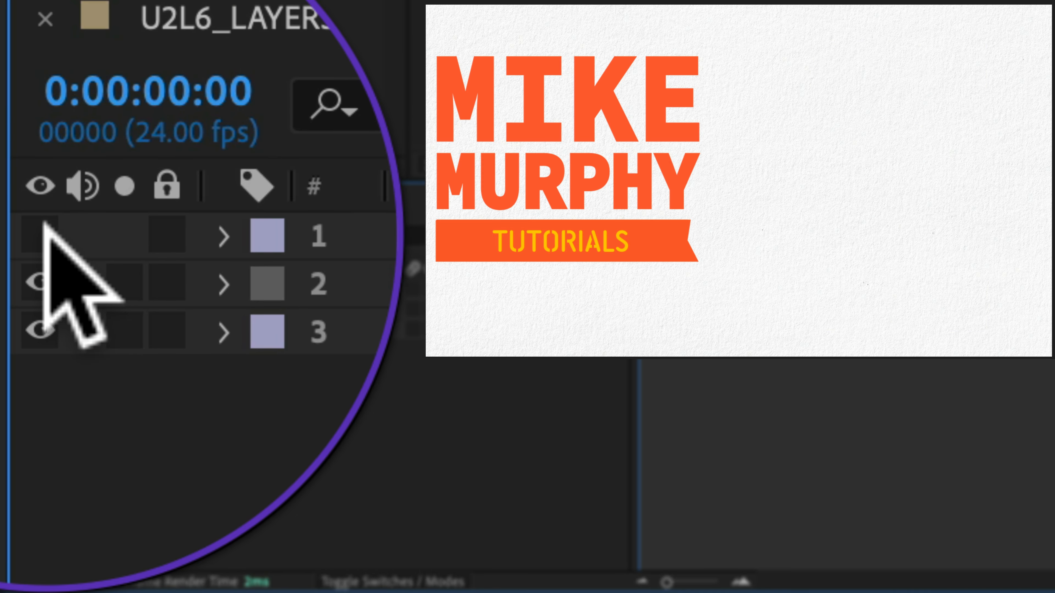
click(42, 234)
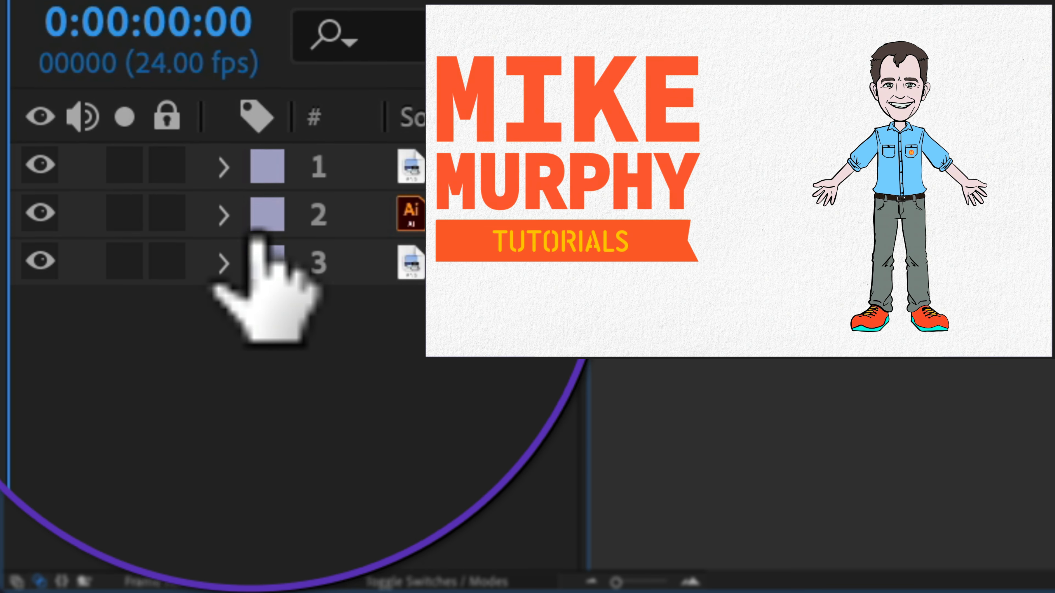
click(125, 113)
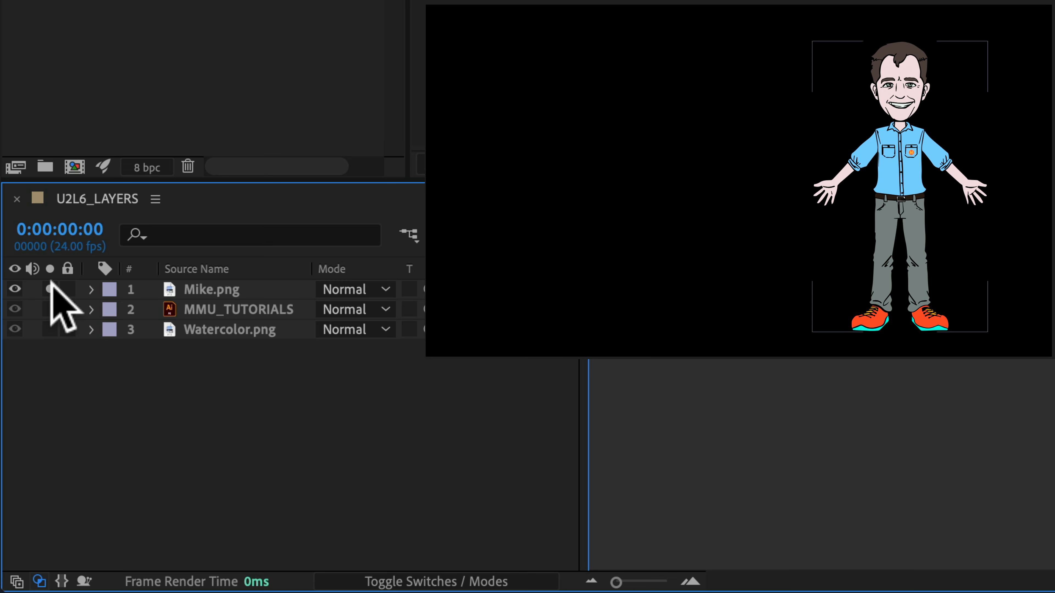
click(50, 310)
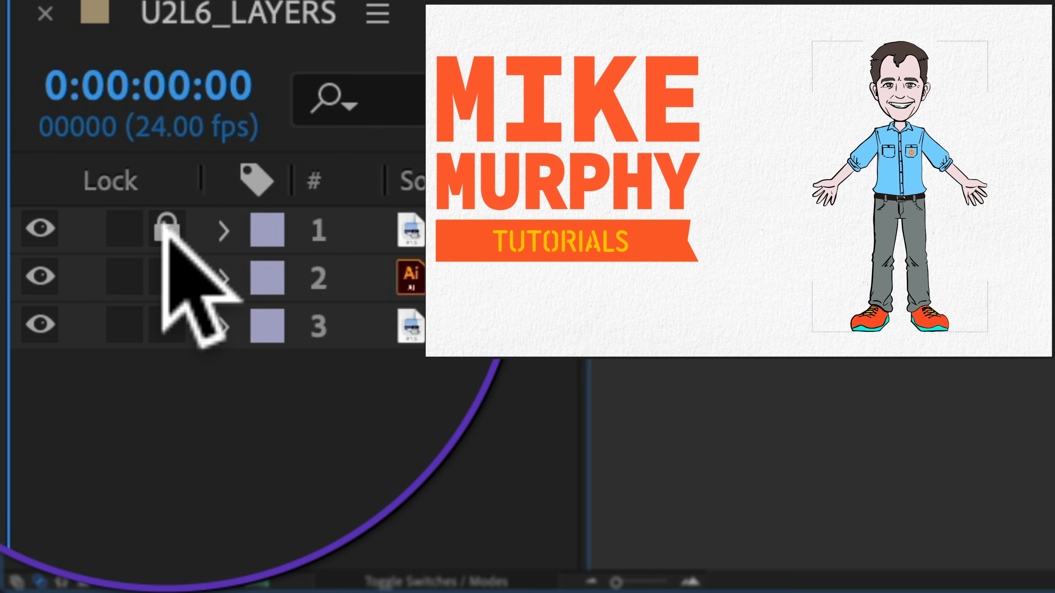
click(167, 228)
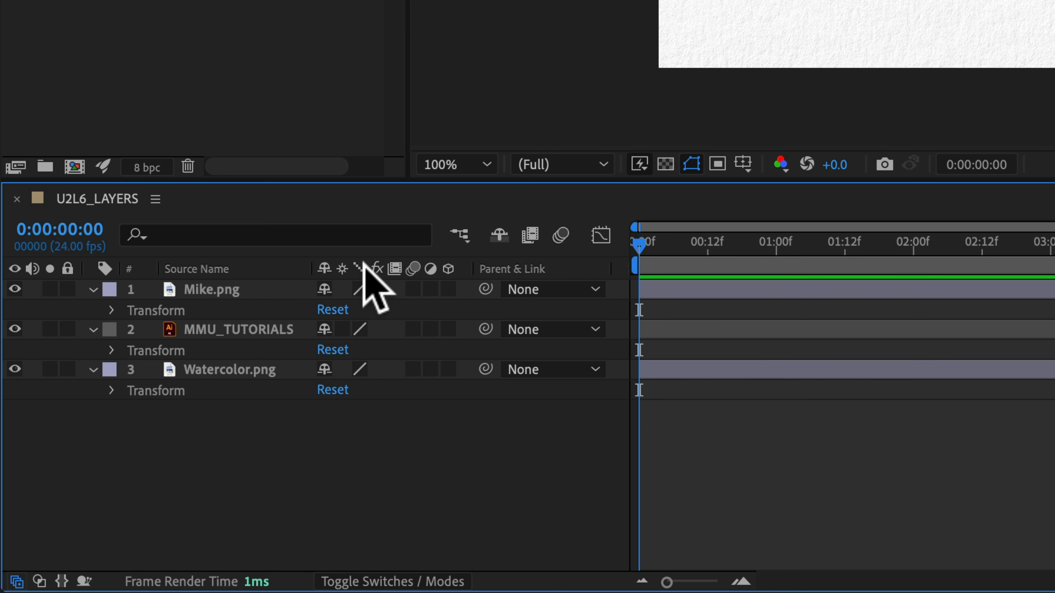
Hide the Parent & Link column in the timeline and show the Modes column.
right_click(505, 266)
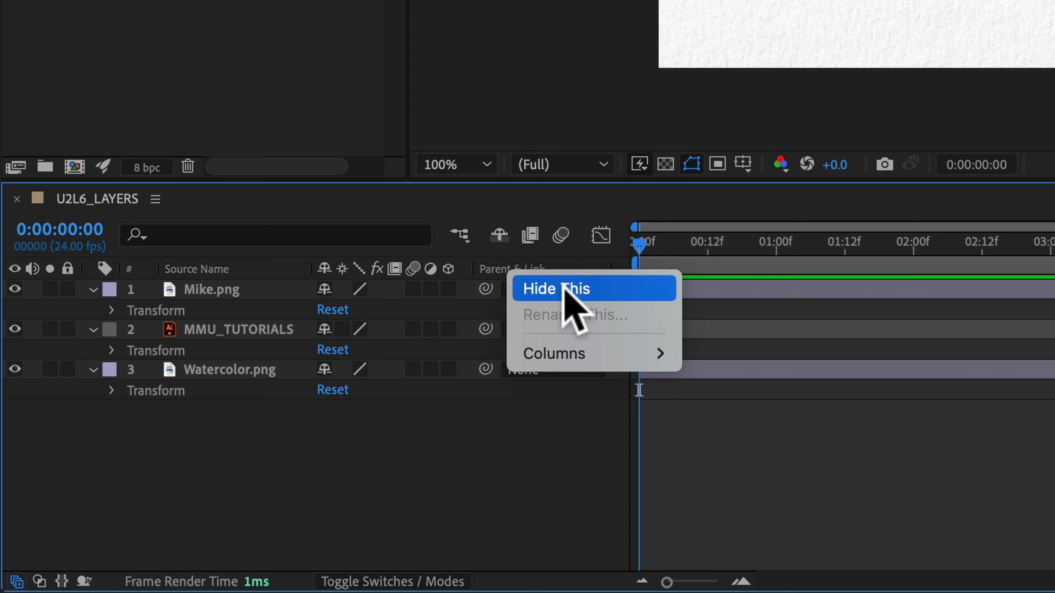
click(567, 292)
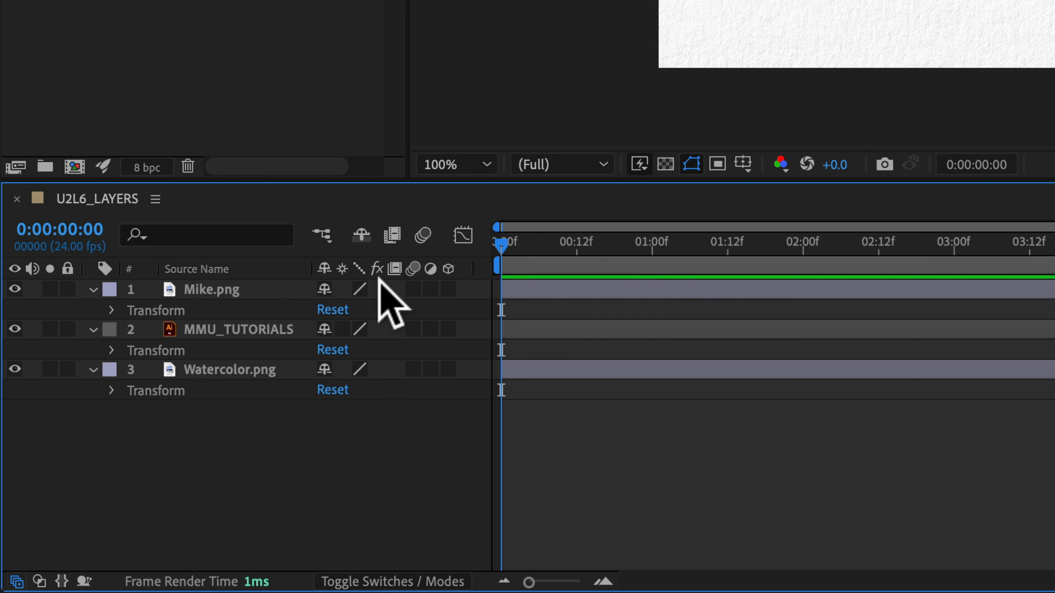
right_click(366, 266)
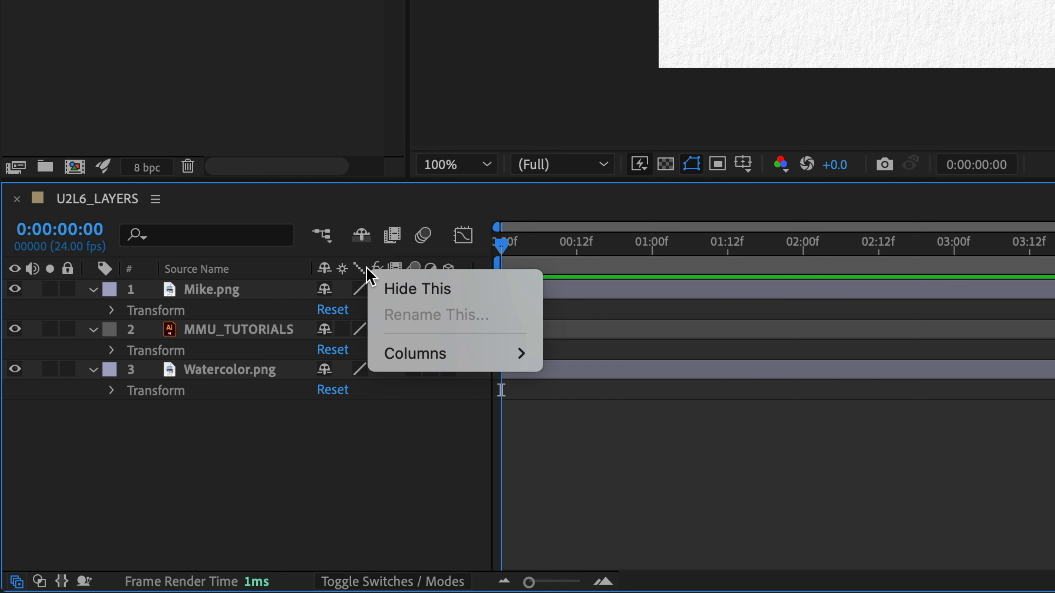
mouse_move(470, 353)
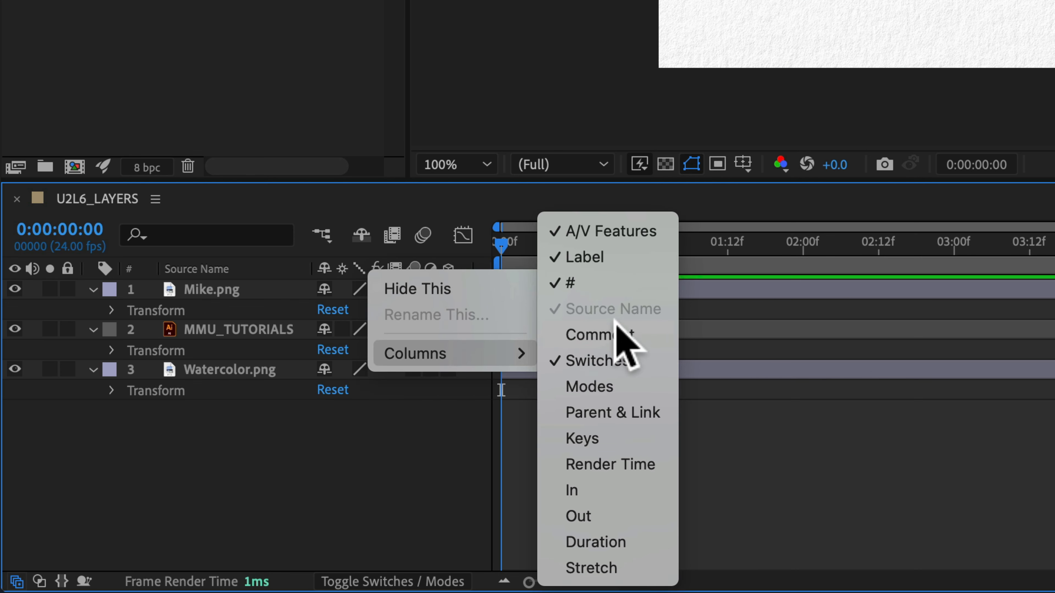
click(619, 387)
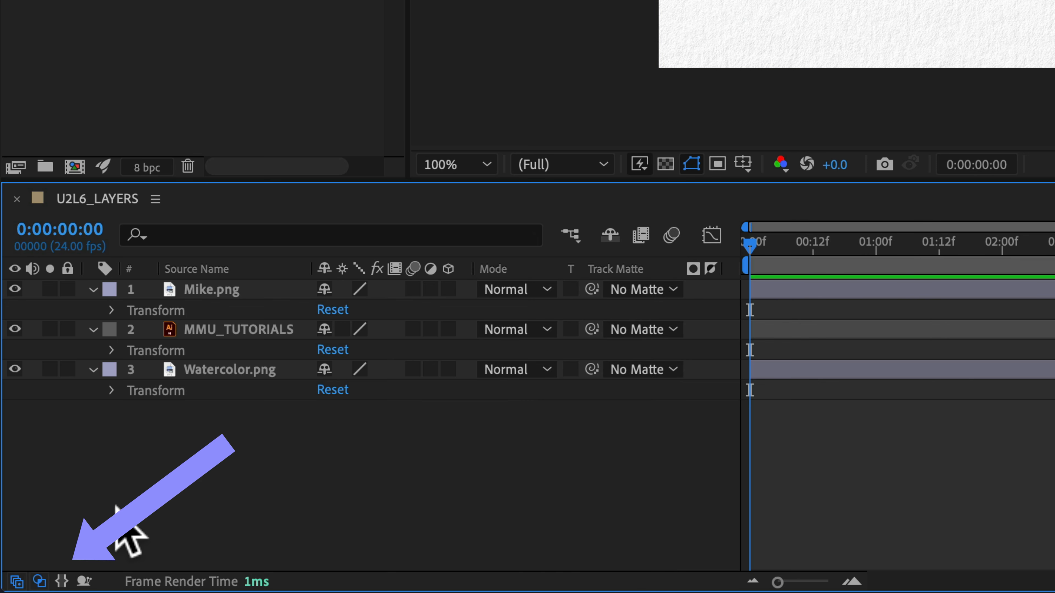
Alternate the timeline between the layer switches and the Modes columns, ending on Modes only.
click(16, 581)
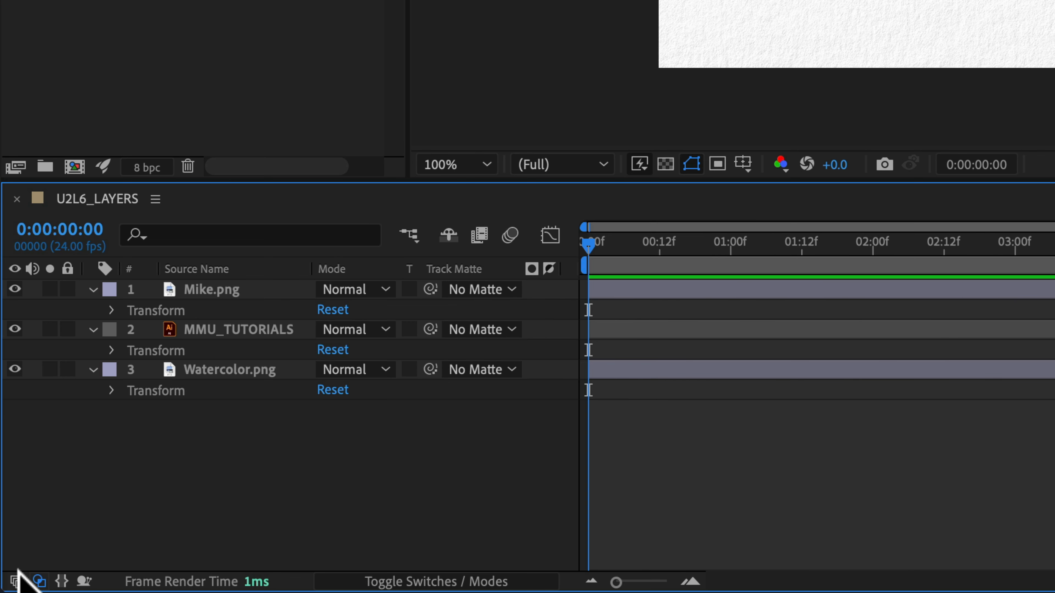
click(401, 581)
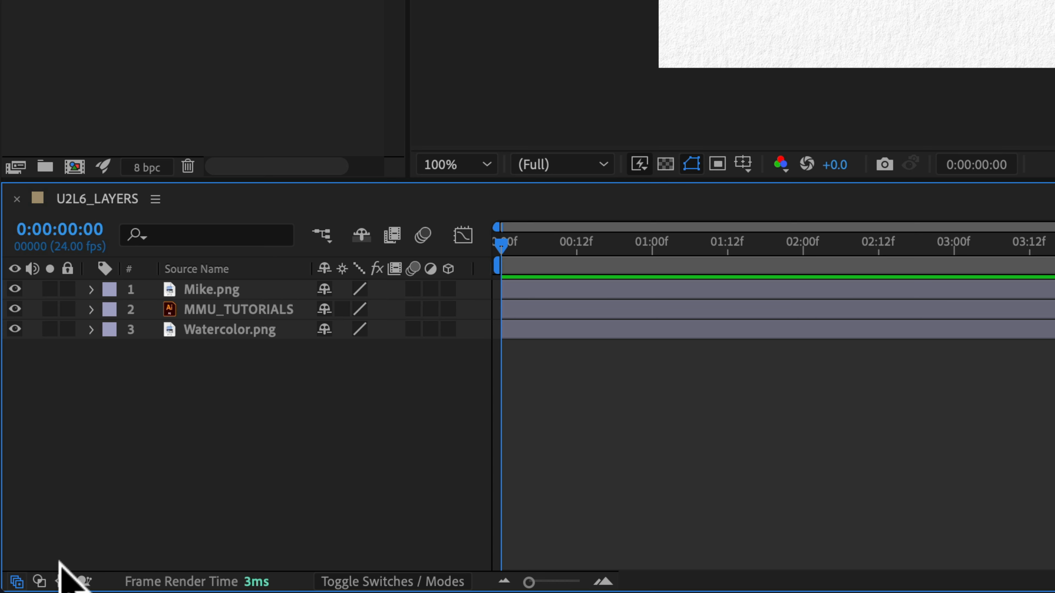
click(39, 582)
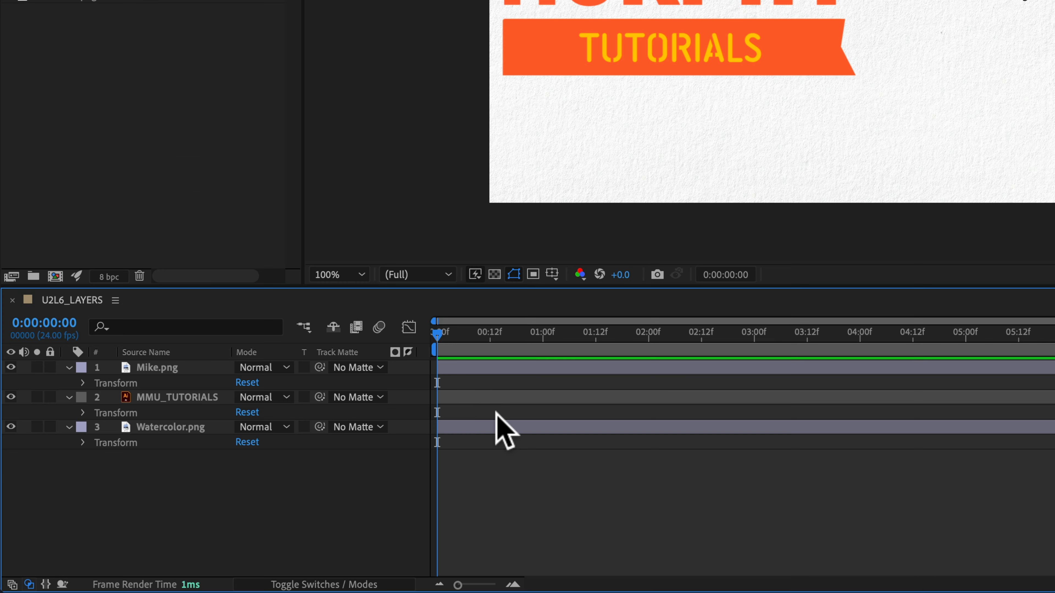
Scrub the playhead back and forth along the time ruler to preview the composition at different times.
drag(750, 246, 875, 245)
drag(569, 332, 827, 319)
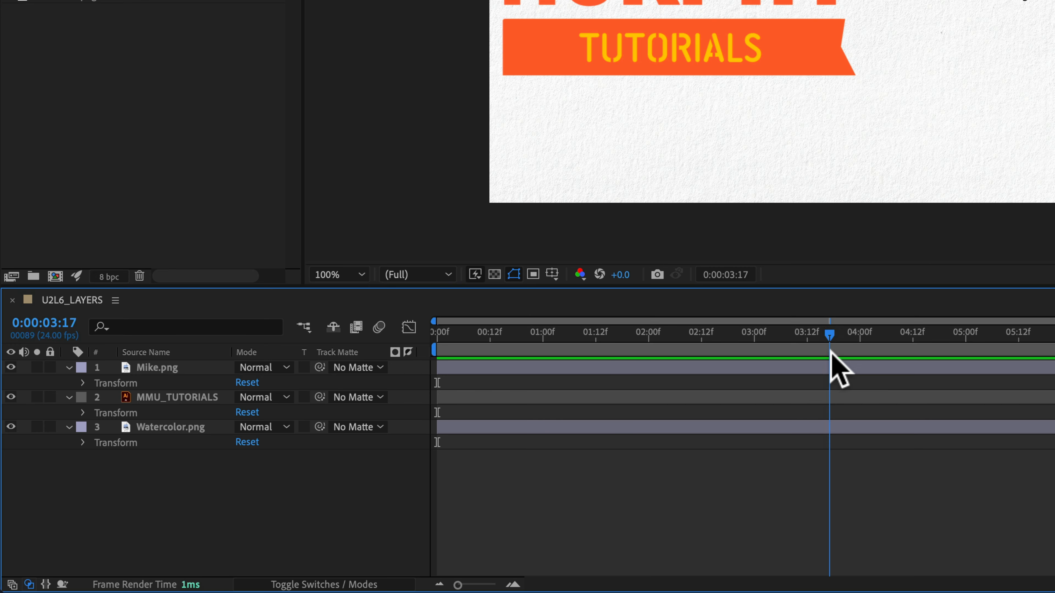
drag(831, 351, 765, 357)
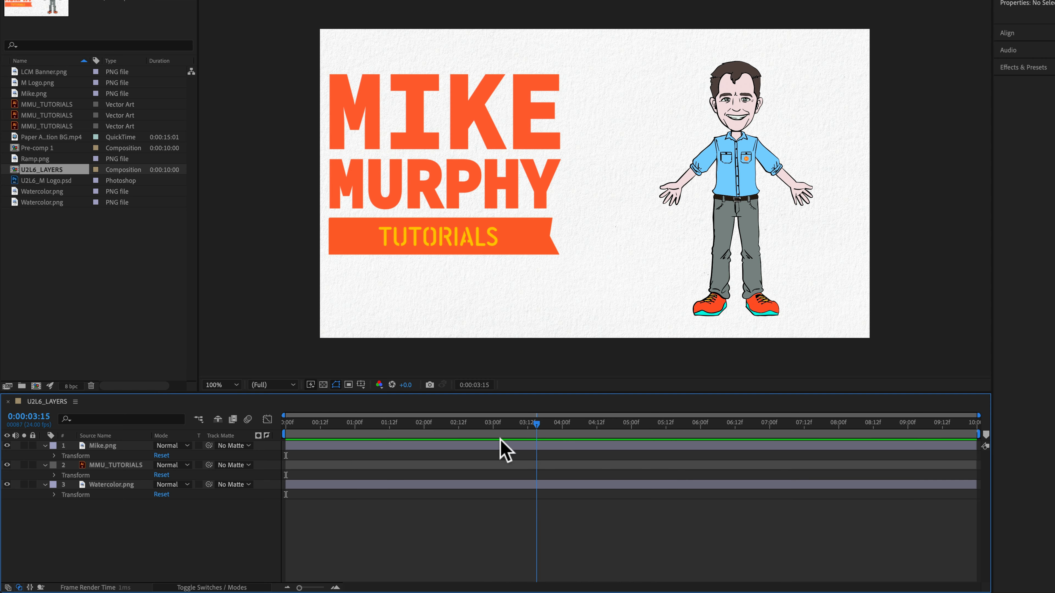
drag(500, 439, 319, 441)
drag(447, 450, 803, 462)
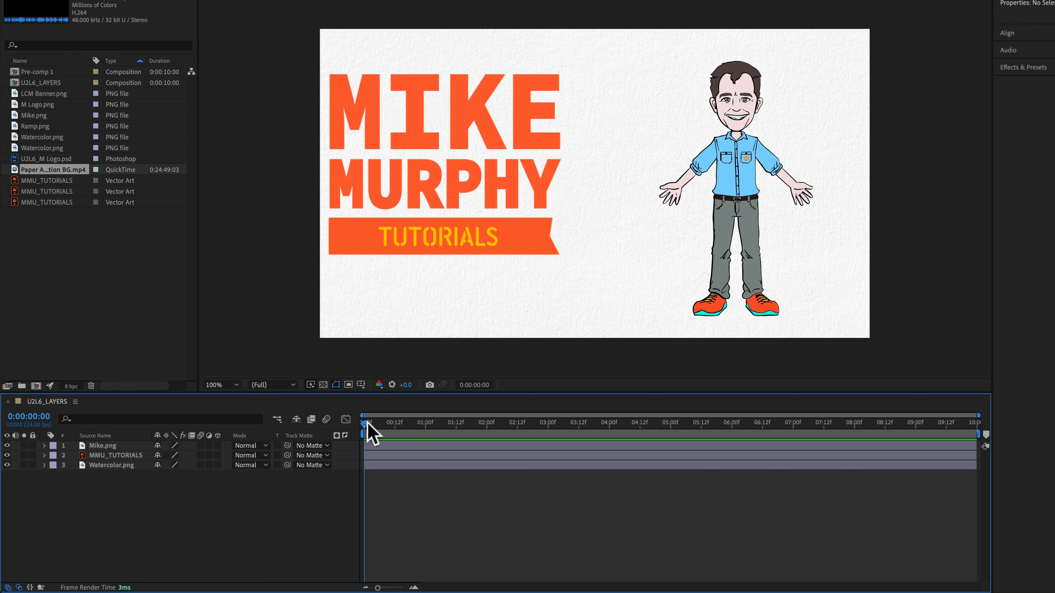
drag(367, 424, 475, 426)
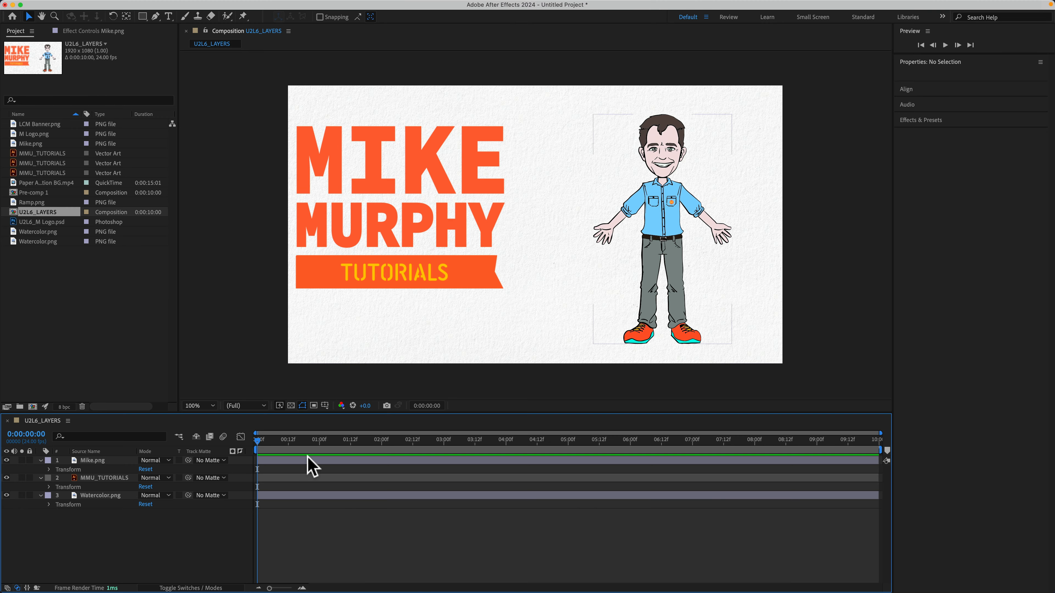
Select each layer's bar in turn, and try shortening the end of MMU_TUTORIALS and extending it back to the composition's end.
click(309, 461)
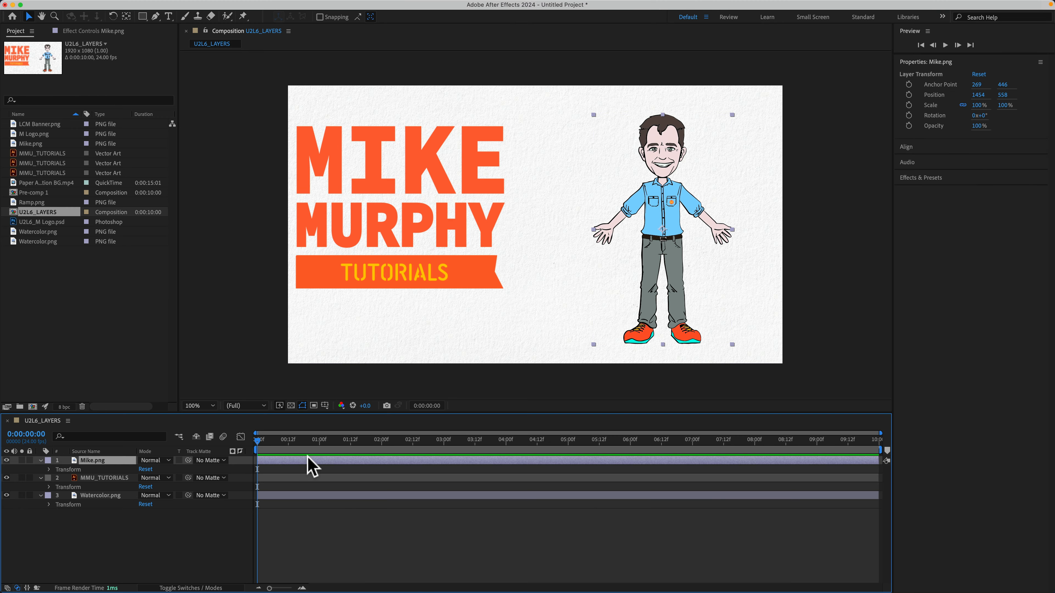
click(306, 478)
click(306, 495)
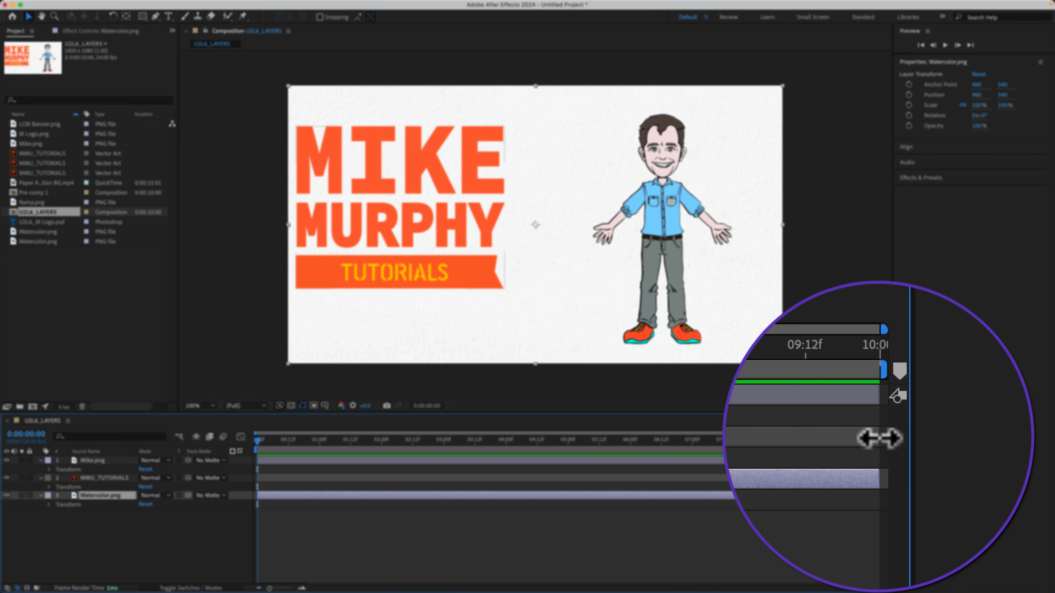
drag(879, 478, 750, 490)
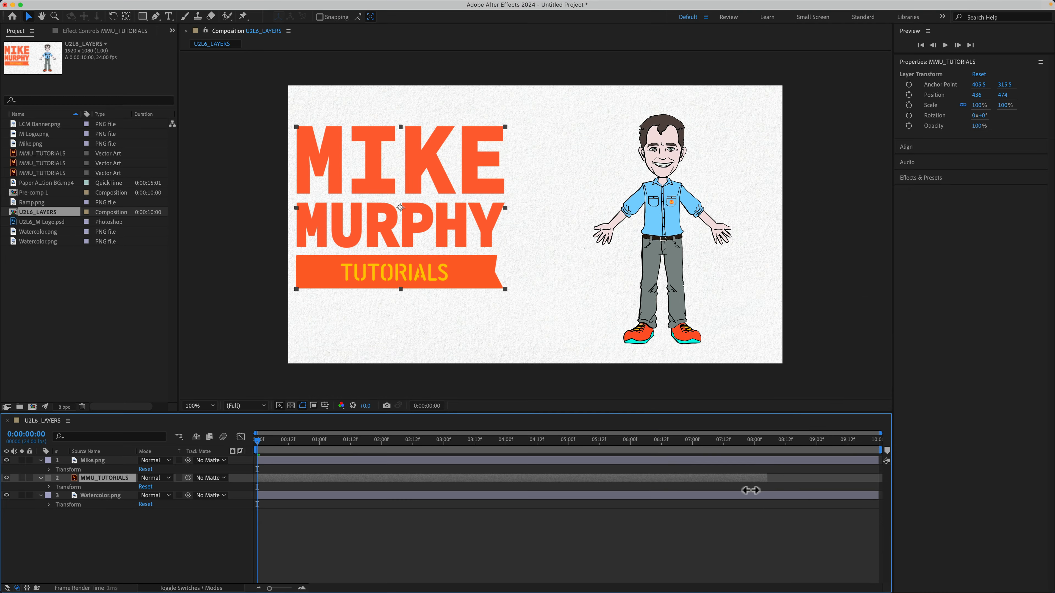
drag(393, 497, 878, 478)
Select all three layers and try trimming their ends together in the timeline.
click(106, 461)
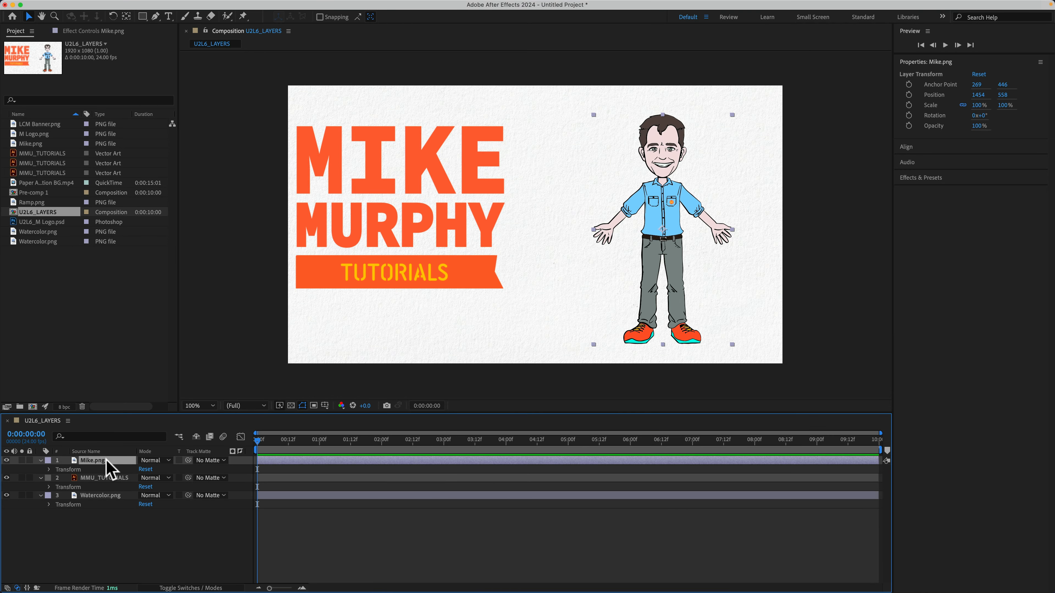
shift+click(105, 494)
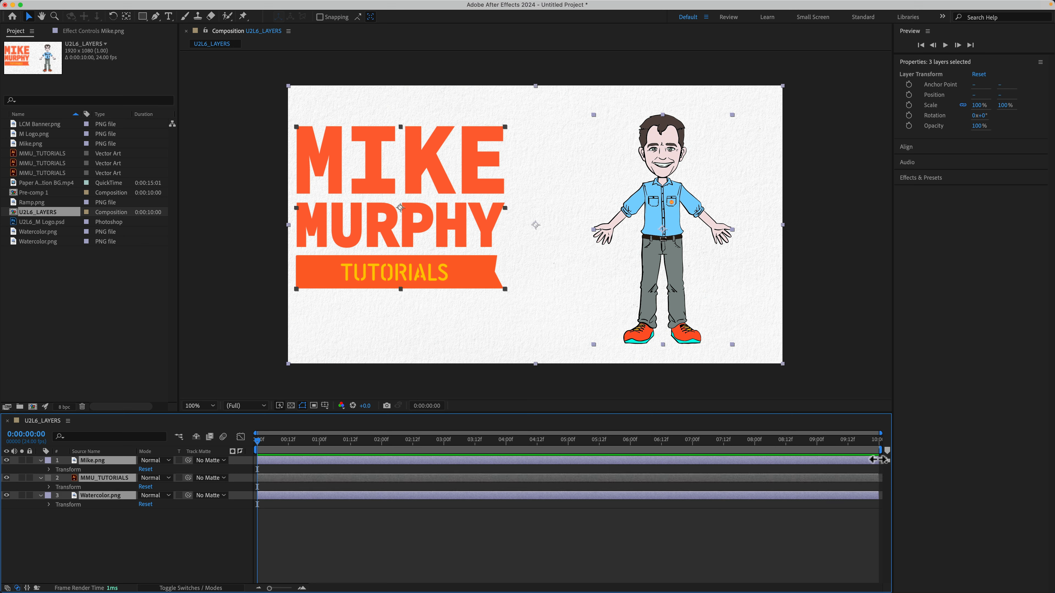
drag(875, 459, 603, 480)
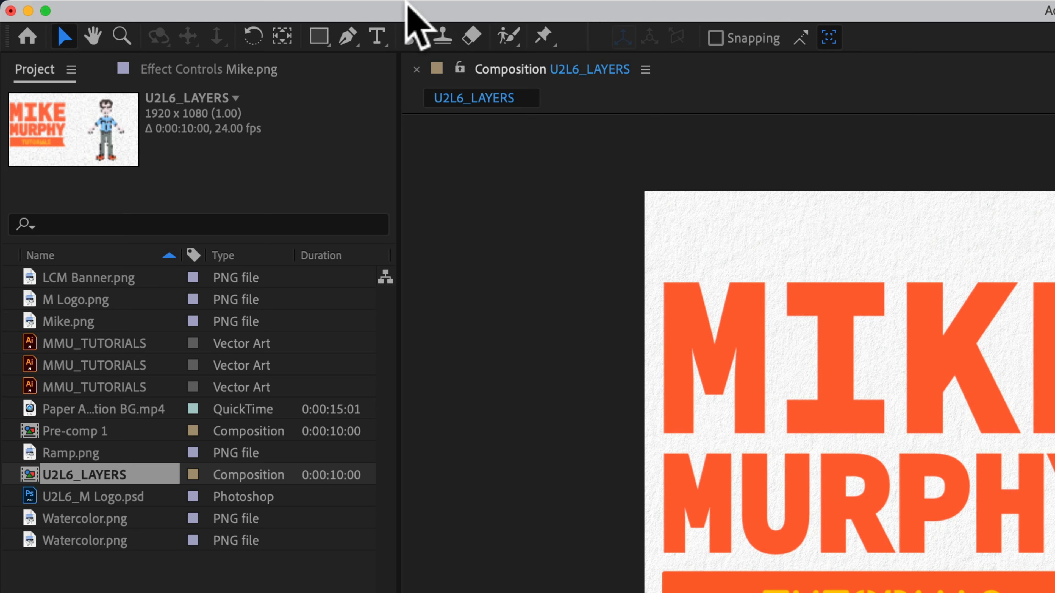
Set the duration of the U2L6_LAYERS composition to 30 seconds in the Composition Settings.
mouse_move(417, 3)
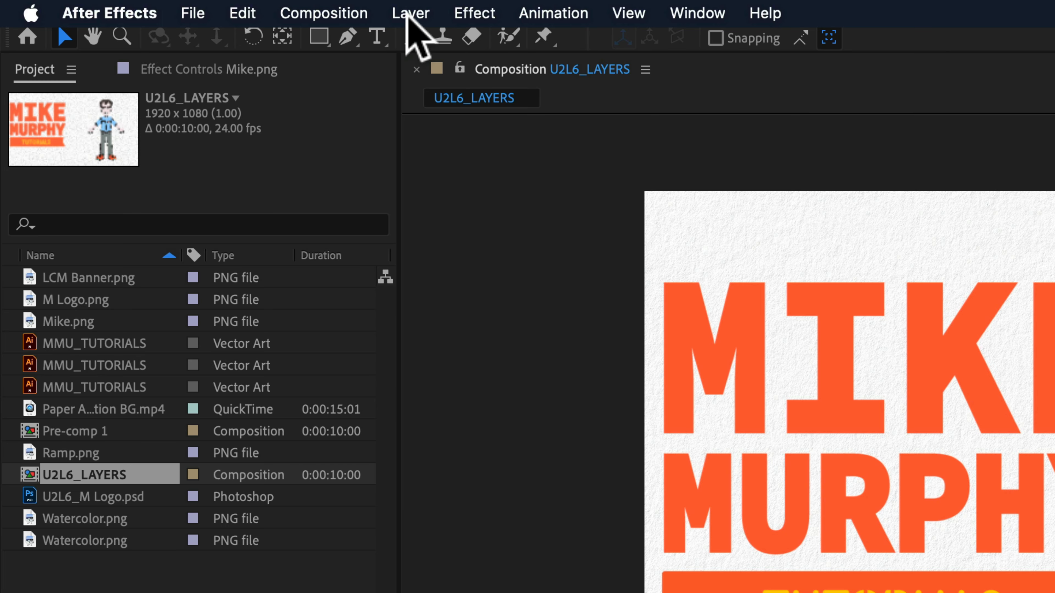
click(330, 13)
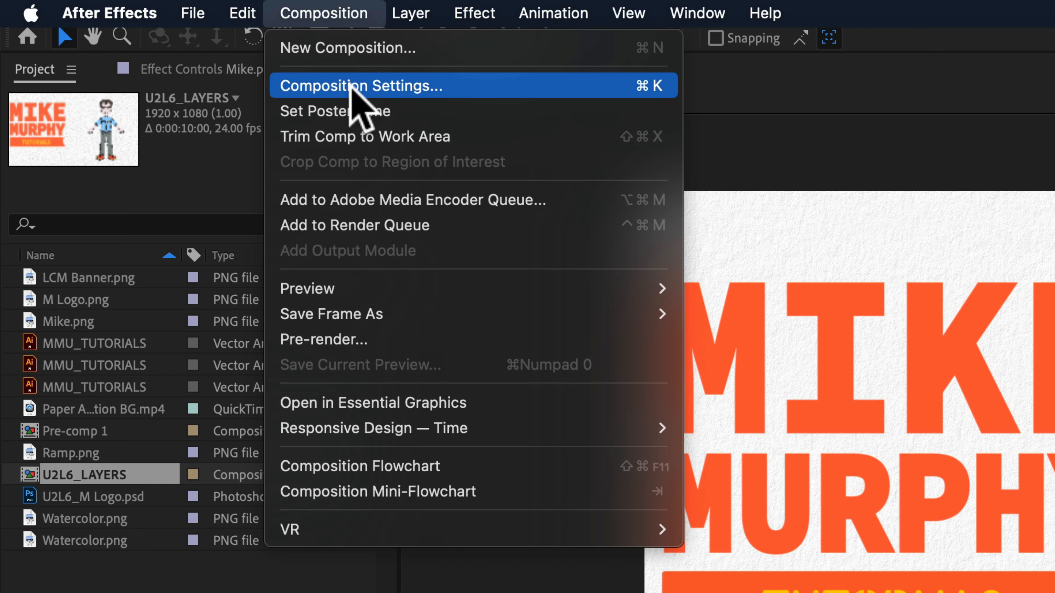
key(super)
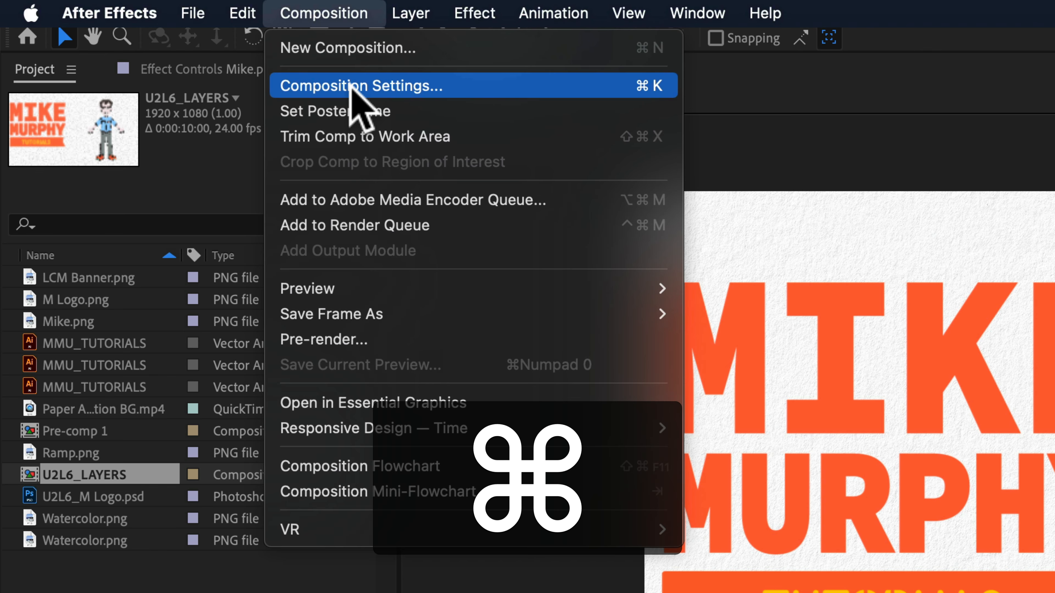
key(super+k)
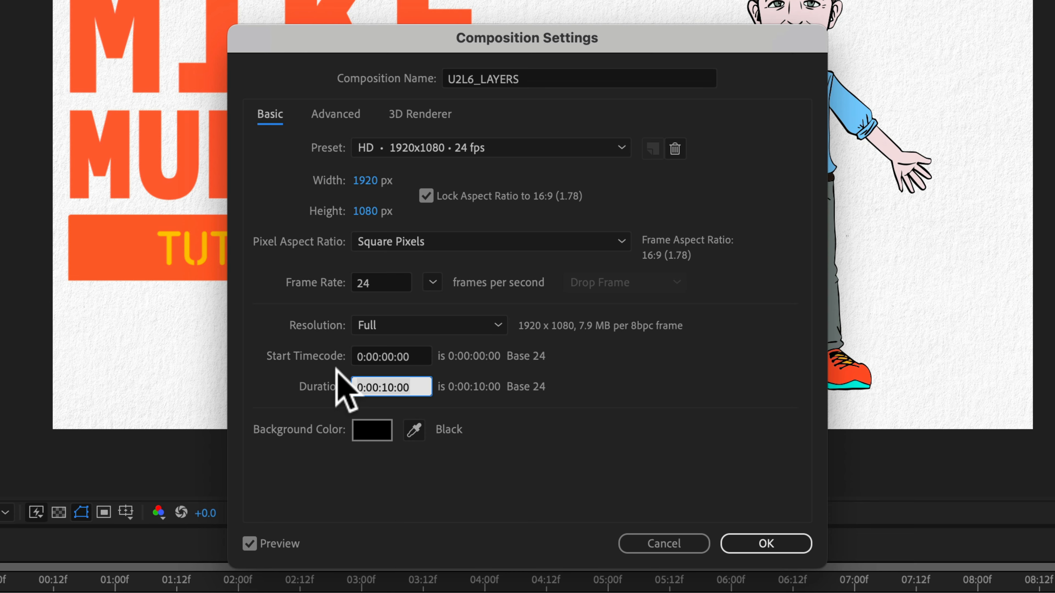
text(30)
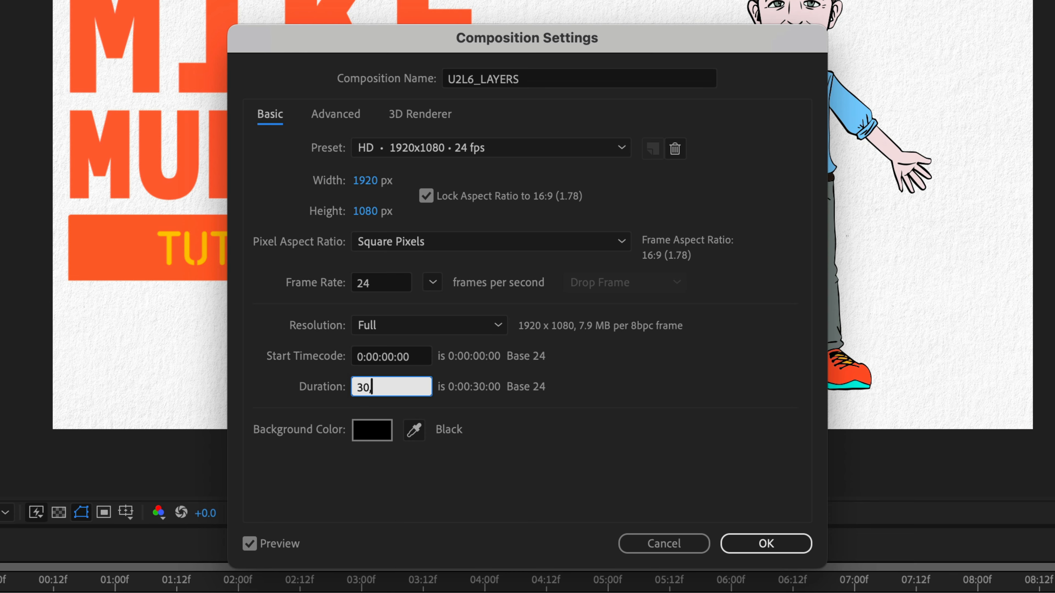
text(:00,)
click(756, 547)
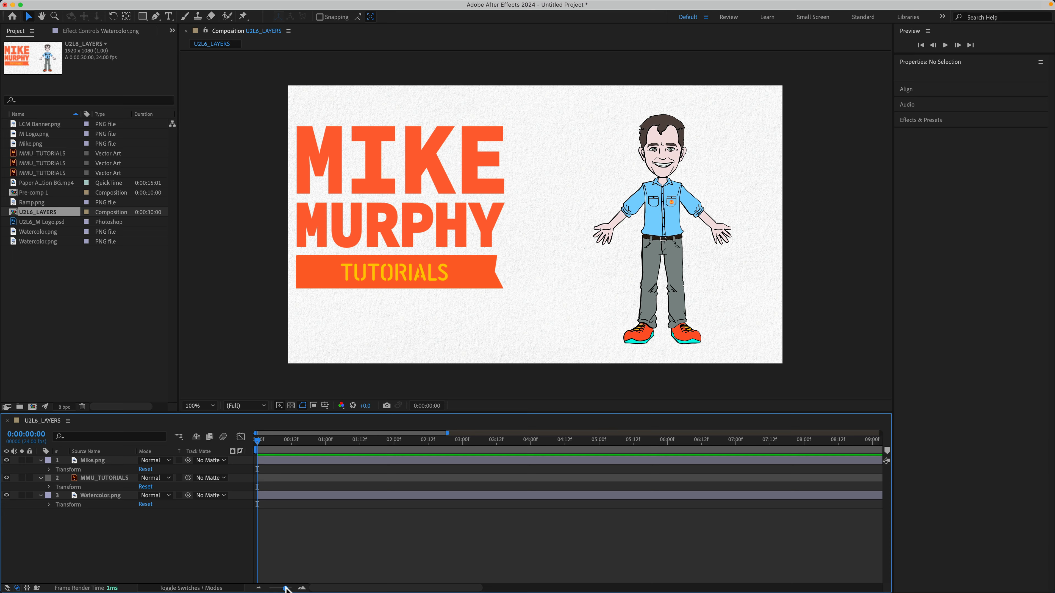
Select the Mike.png, MMU_TUTORIALS and Watercolor.png layers and try extending their ends beyond the 10-second mark.
drag(286, 588, 269, 587)
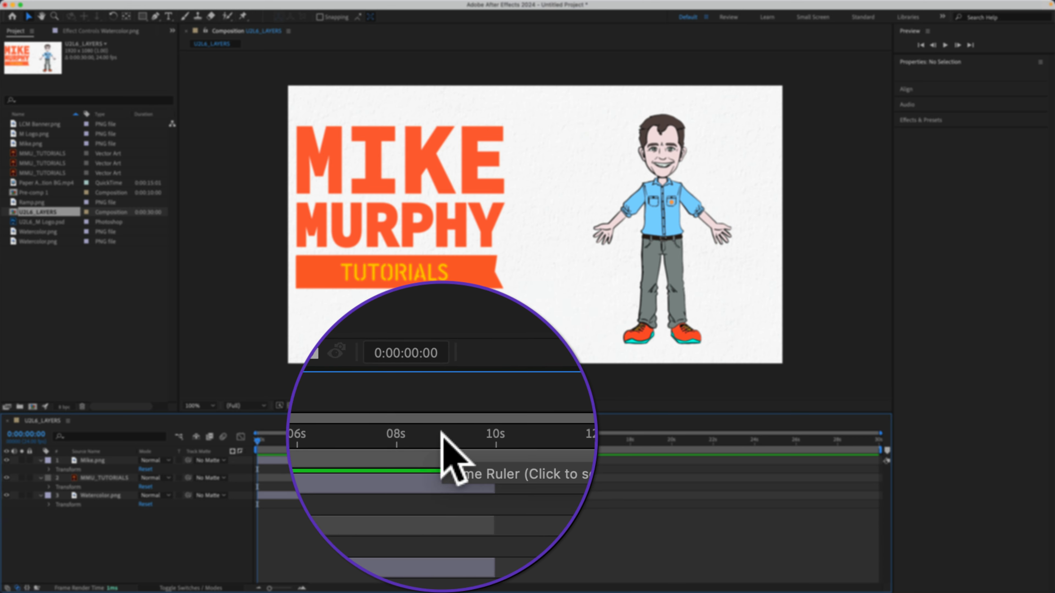
drag(443, 432, 464, 433)
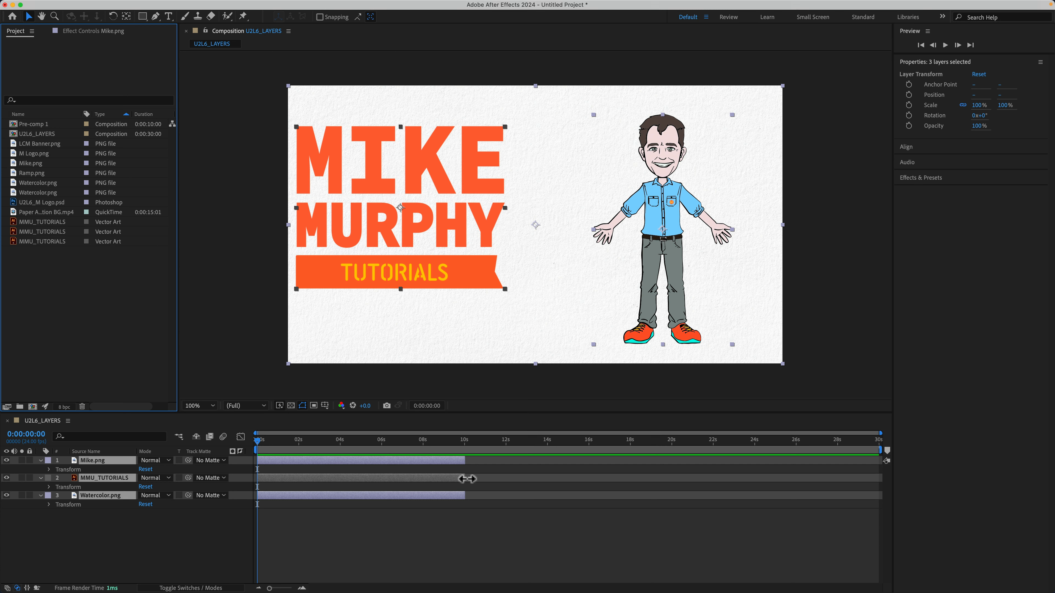
mouse_move(467, 478)
mouse_down()
mouse_move(876, 470)
mouse_move(415, 471)
mouse_move(642, 478)
mouse_move(426, 467)
mouse_move(464, 473)
mouse_up()
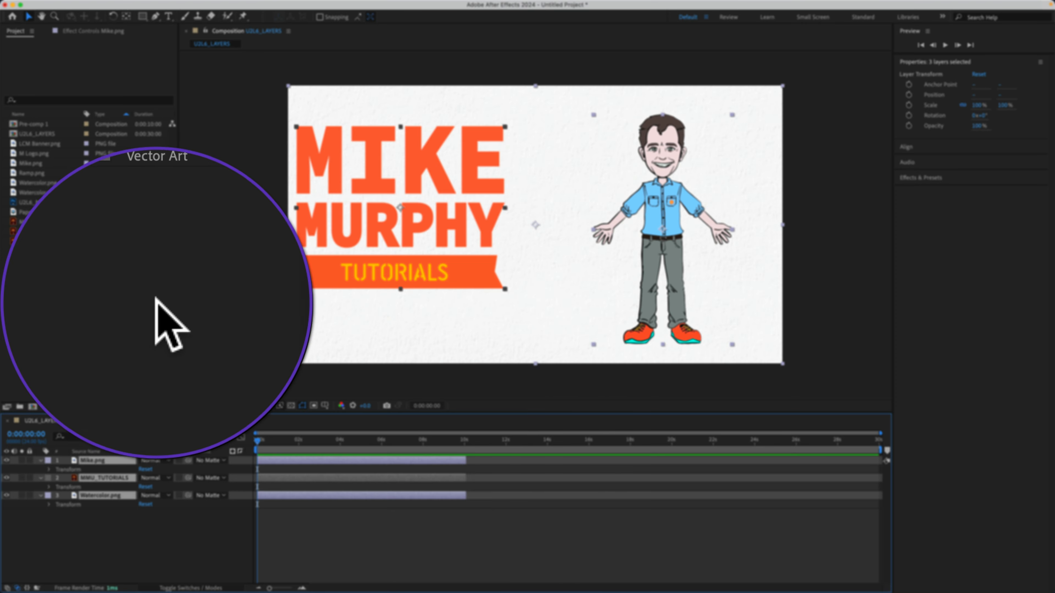
Add Paper Animation BG.mp4 below the other timeline layers and try extending its end past the 15-second mark.
click(97, 211)
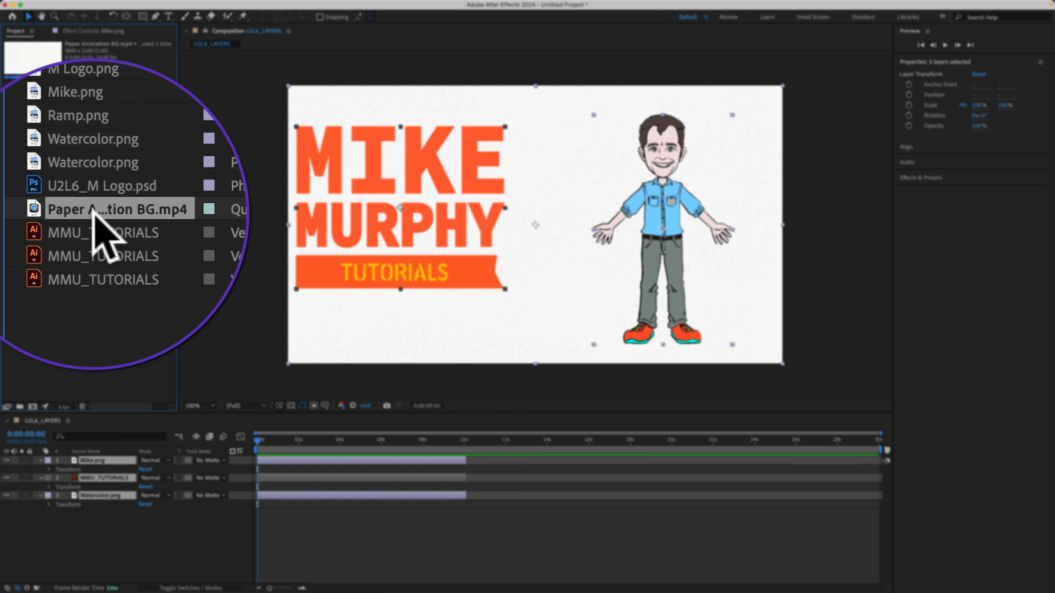
drag(40, 210, 98, 507)
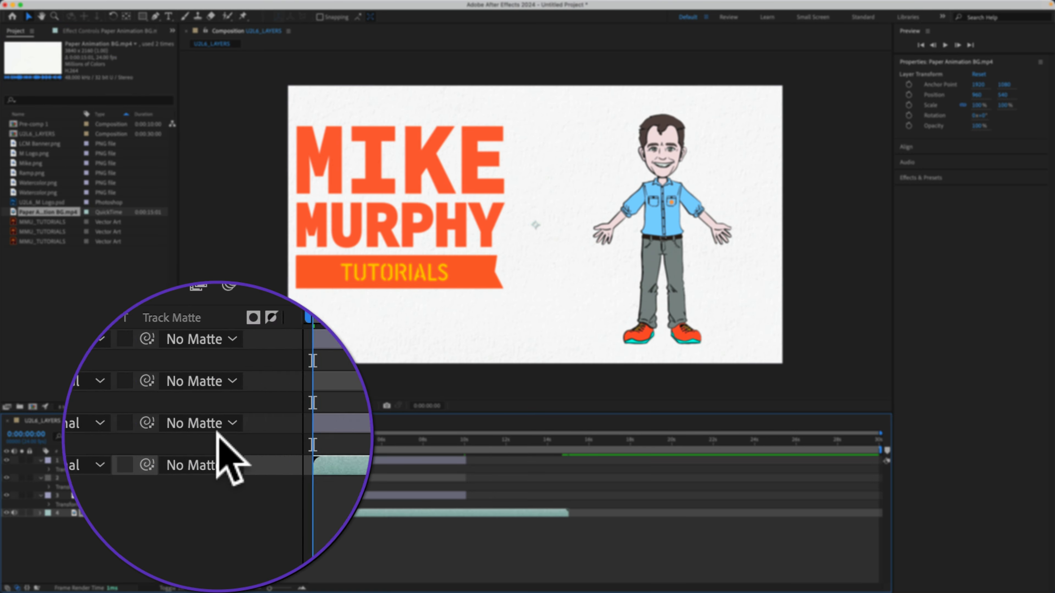
click(571, 435)
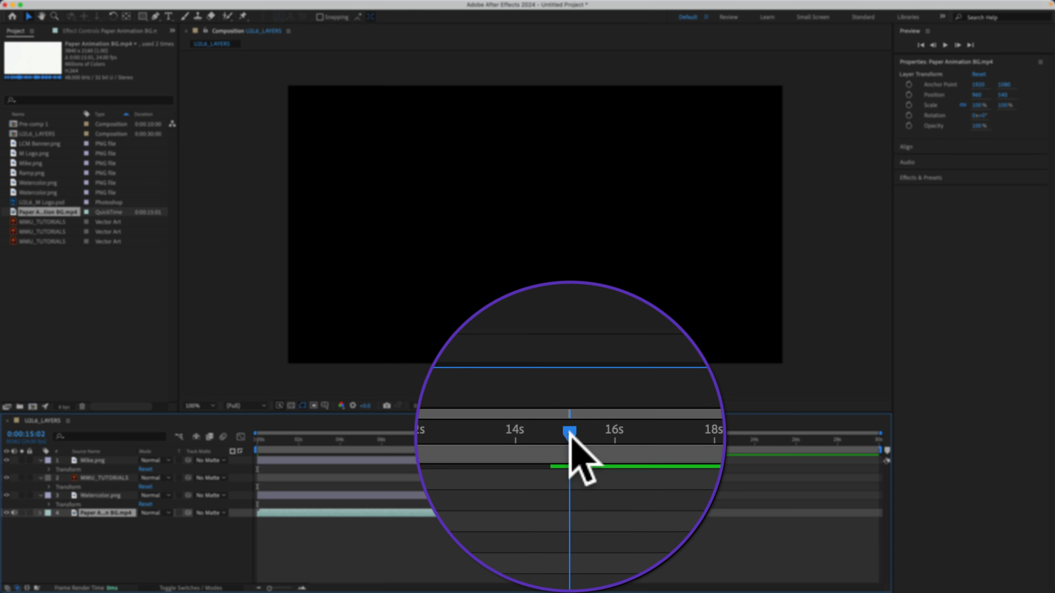
drag(570, 435, 568, 434)
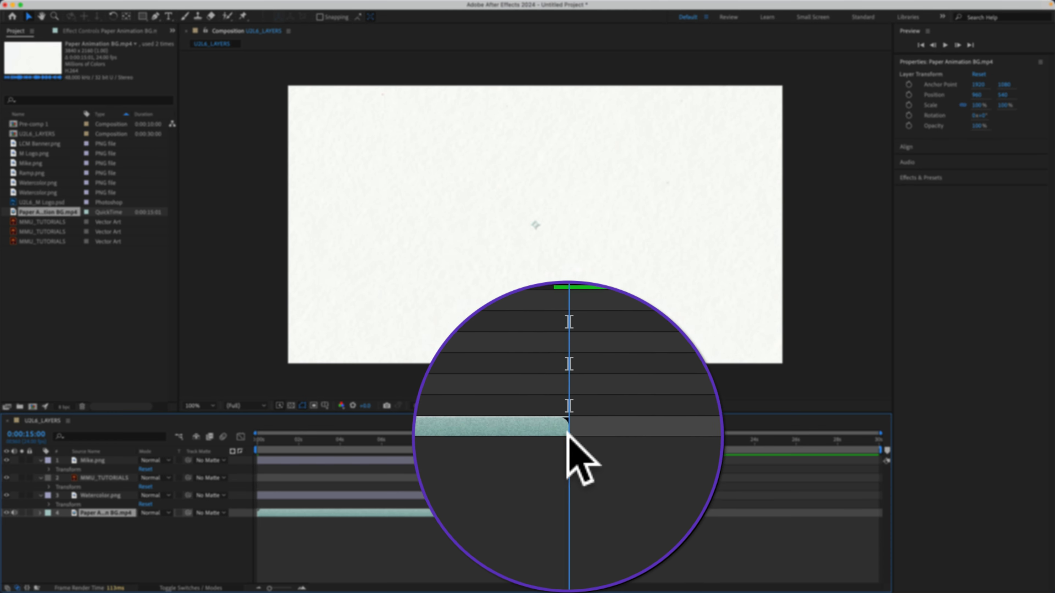
drag(569, 513, 653, 509)
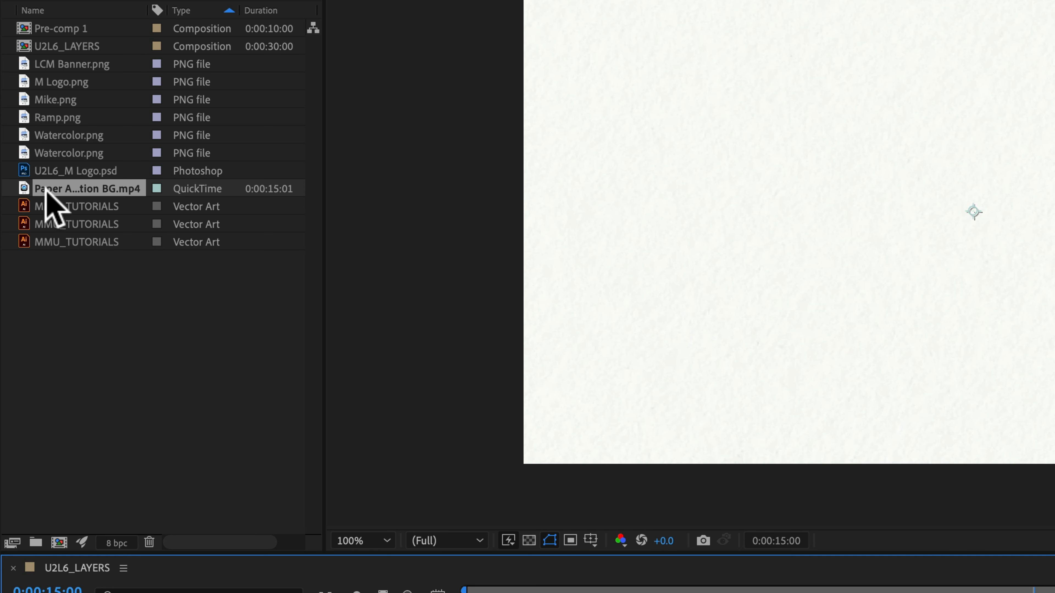
Set the Paper Animation BG.mp4 footage to loop 99 times through Interpret Footage, and extend its layer to the composition's end.
right_click(41, 192)
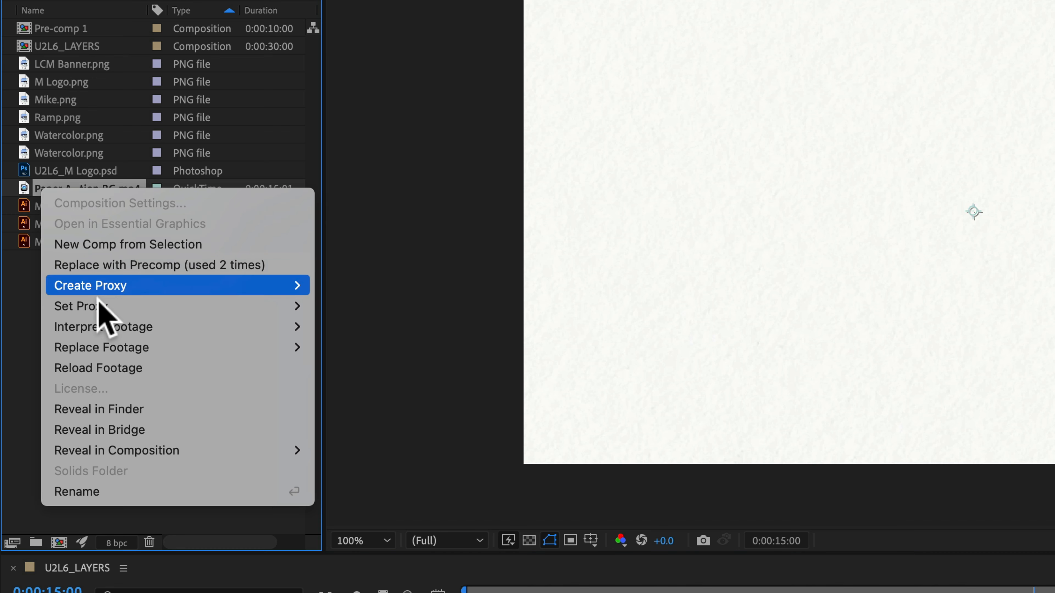
mouse_move(100, 326)
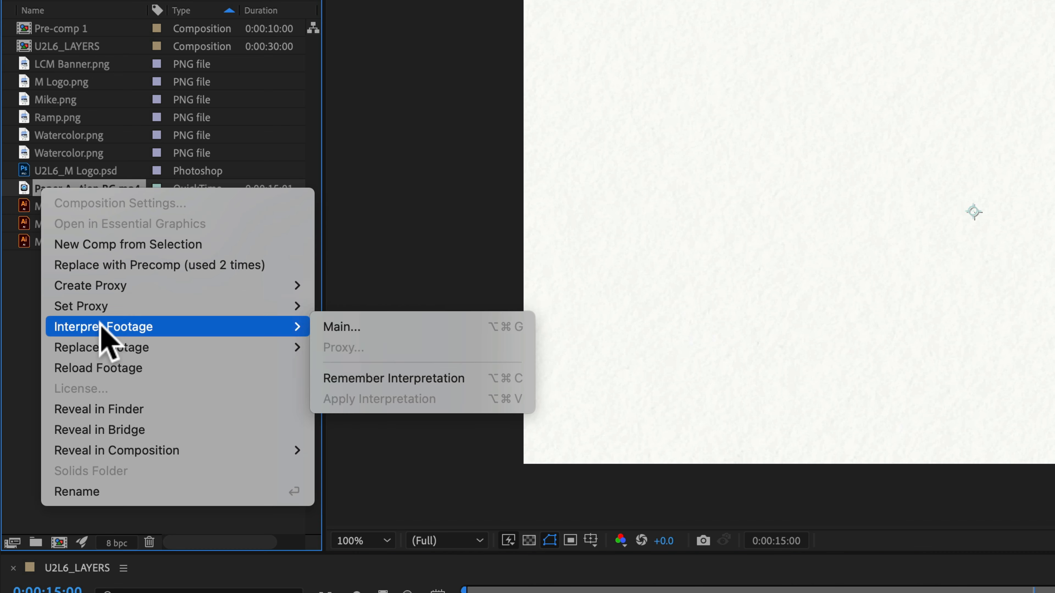
click(347, 328)
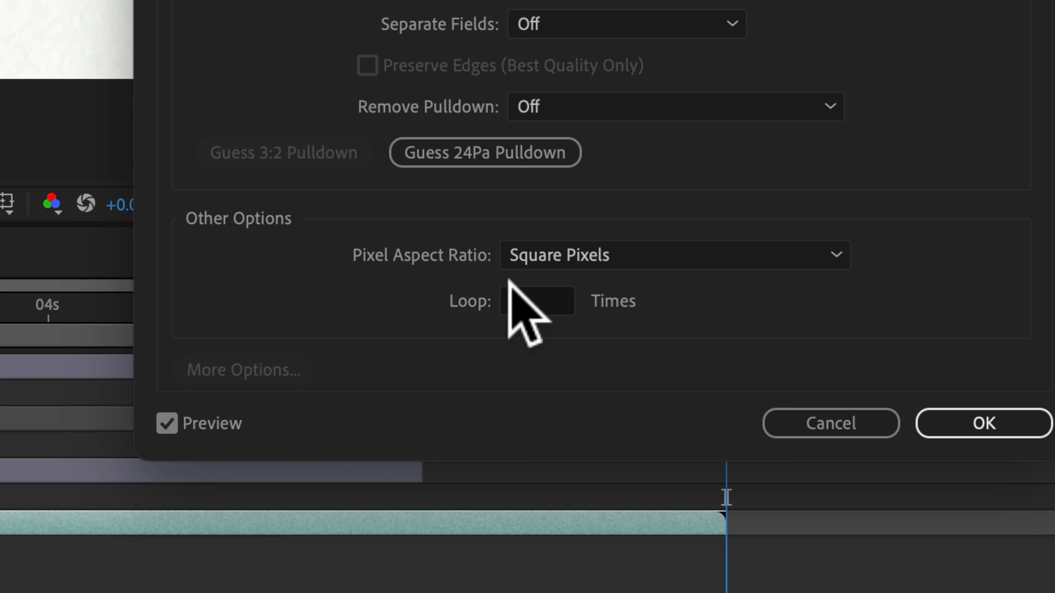
click(502, 300)
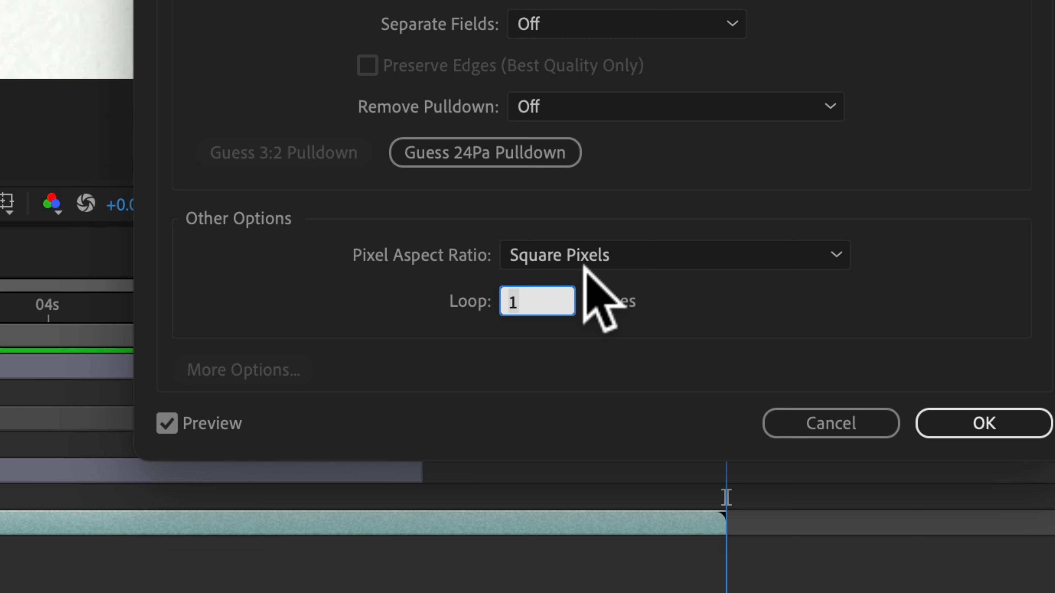
text(99)
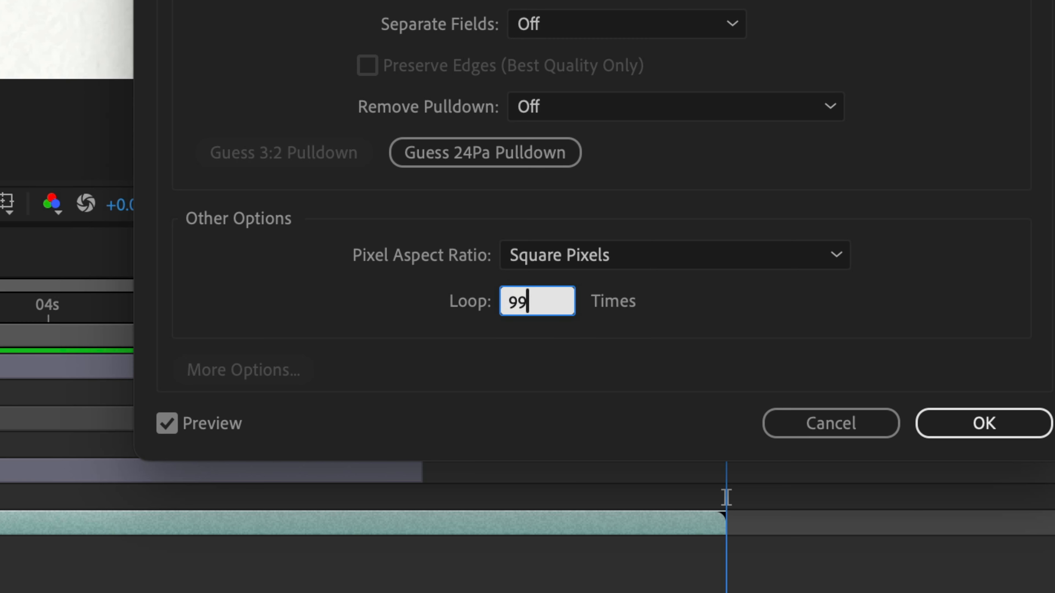
click(960, 422)
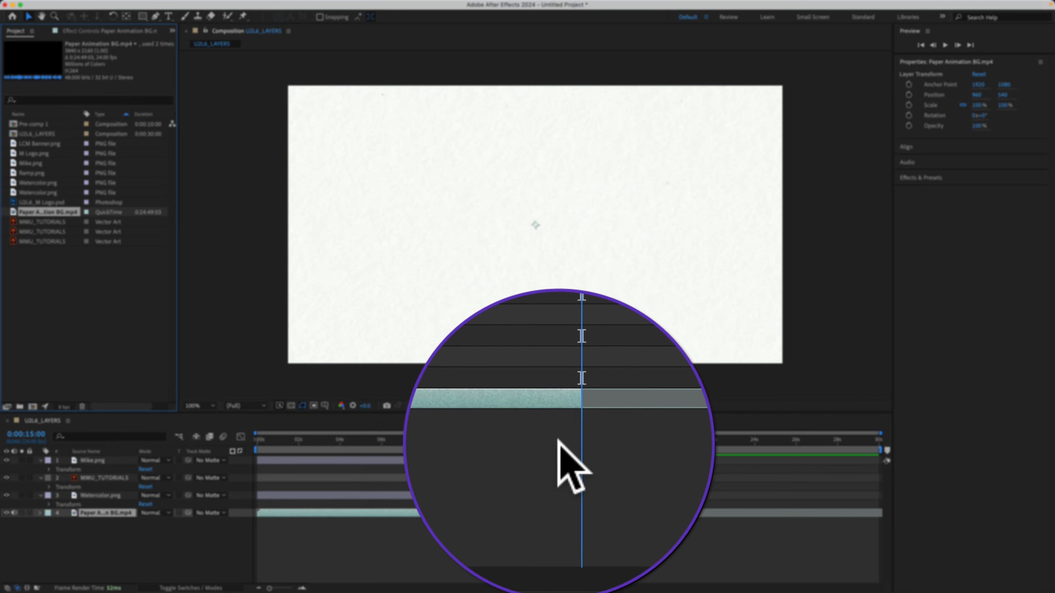
click(559, 437)
drag(571, 513, 853, 527)
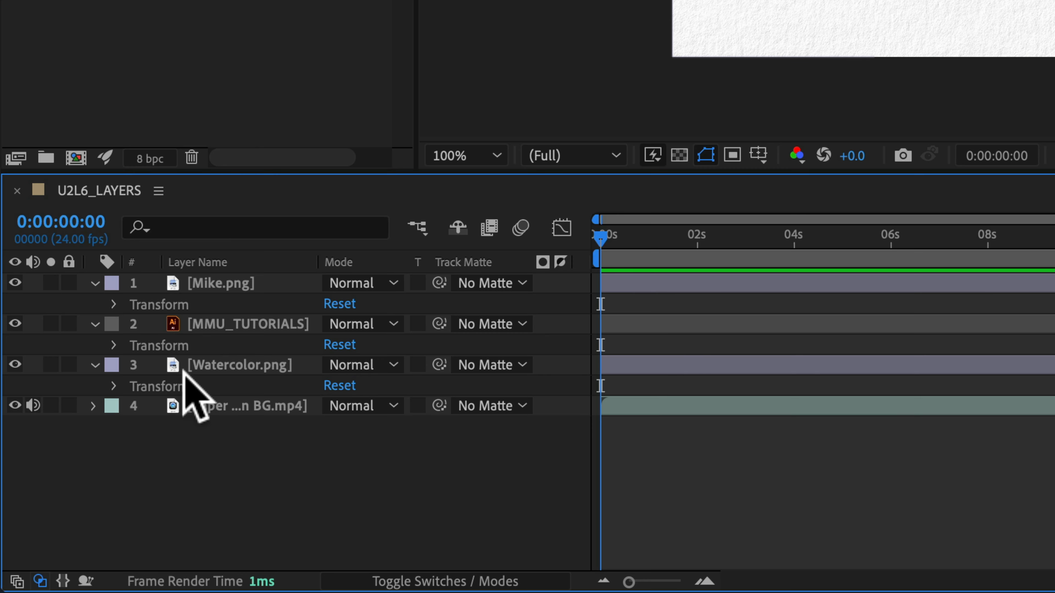
Rename the Mike.png layer to Mike Character and set its label color to Orange.
click(233, 286)
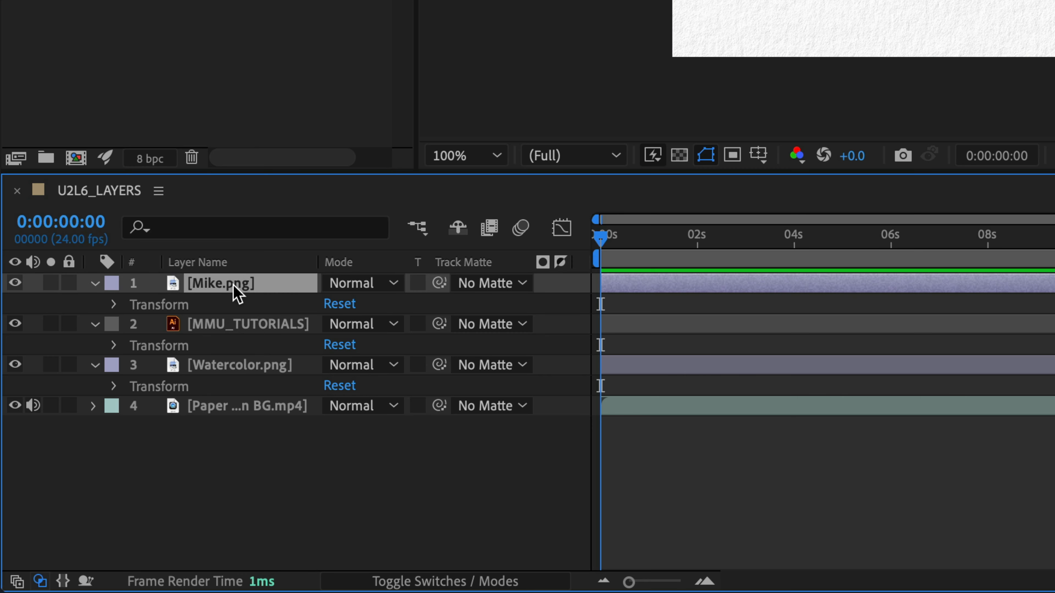
key(Return)
text(Mike Character)
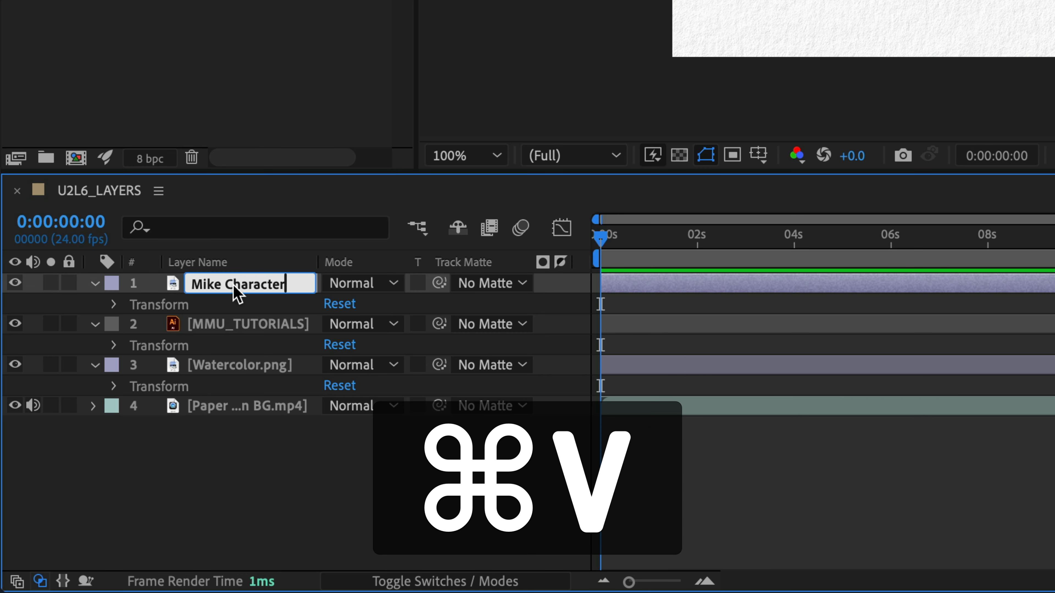
click(286, 522)
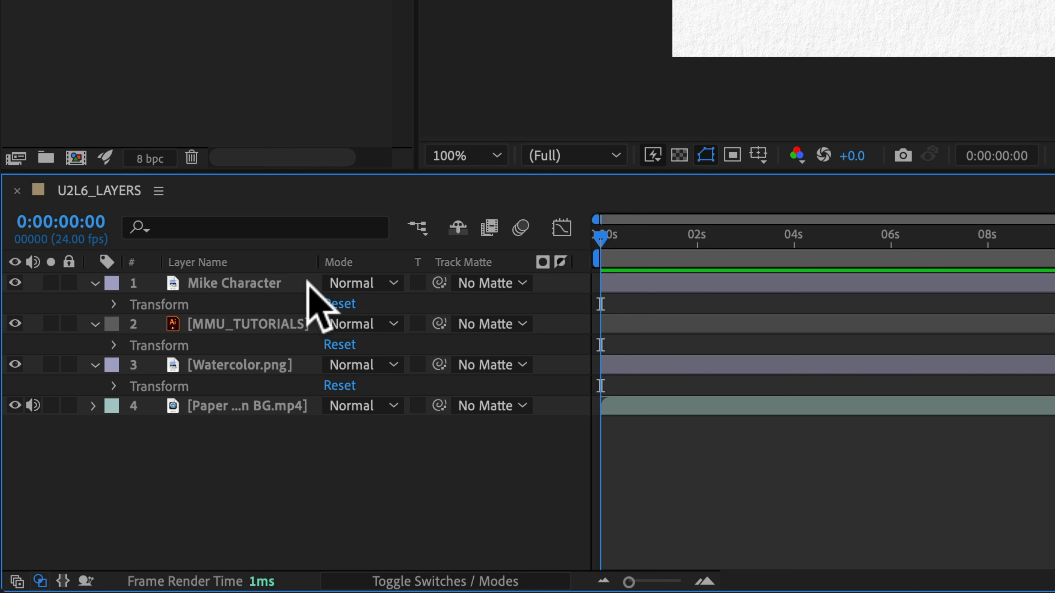
click(112, 284)
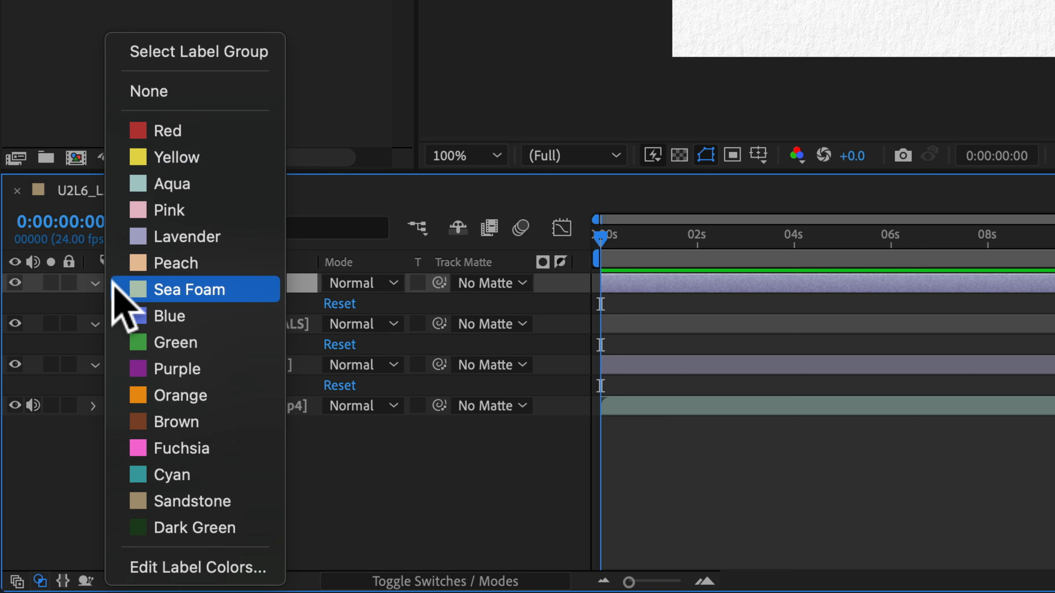
click(177, 396)
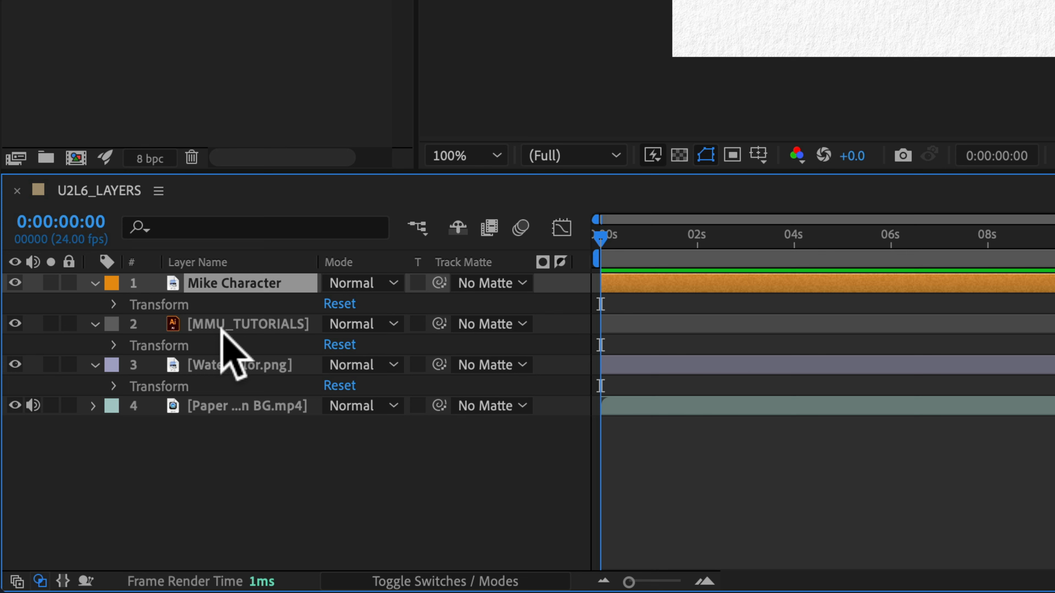
Set the label color of all four layers to Orange and collapse their open property groups.
shift+click(235, 406)
click(122, 324)
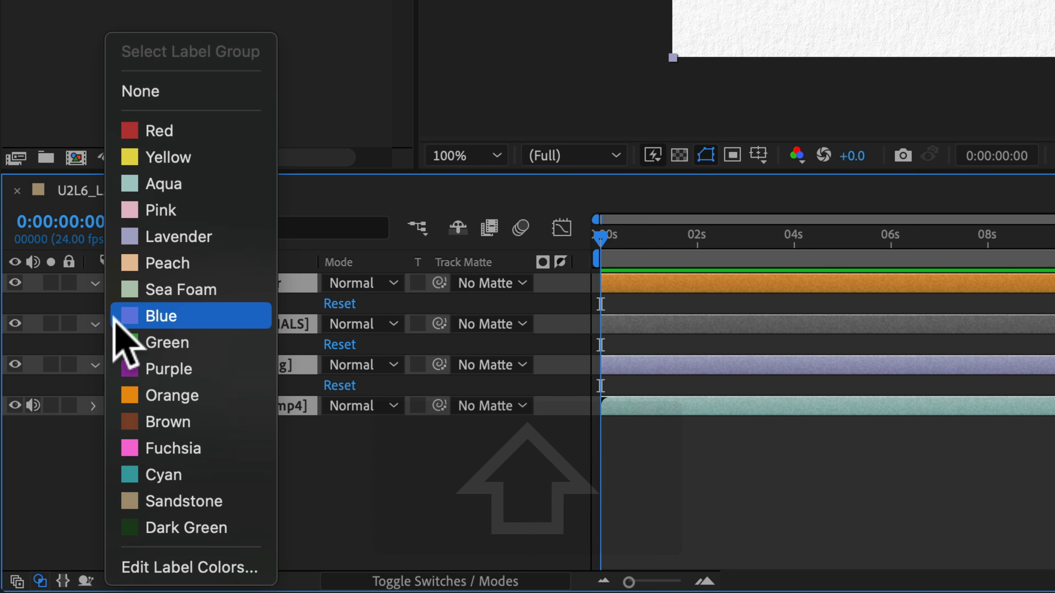
click(141, 394)
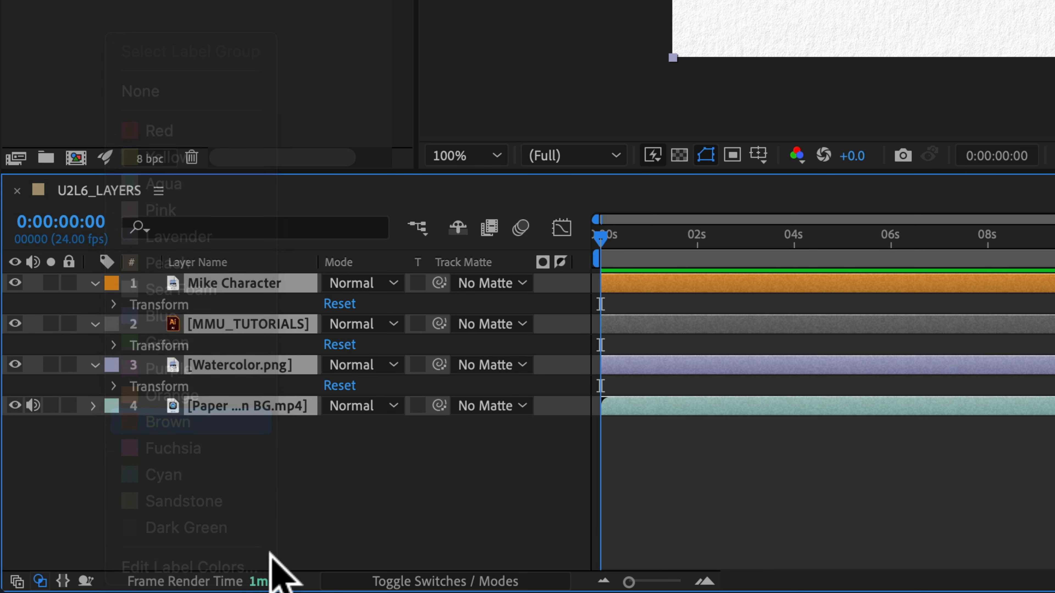
key(u)
click(314, 490)
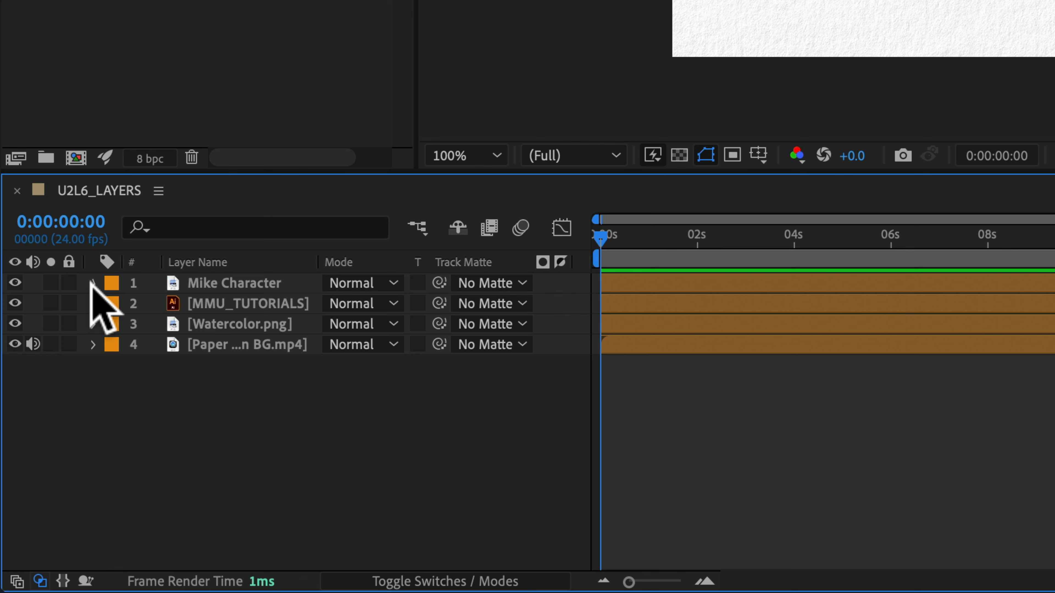
Expand and collapse the Mike Character layer's Transform properties, and search the timeline for "posit".
click(92, 284)
click(116, 305)
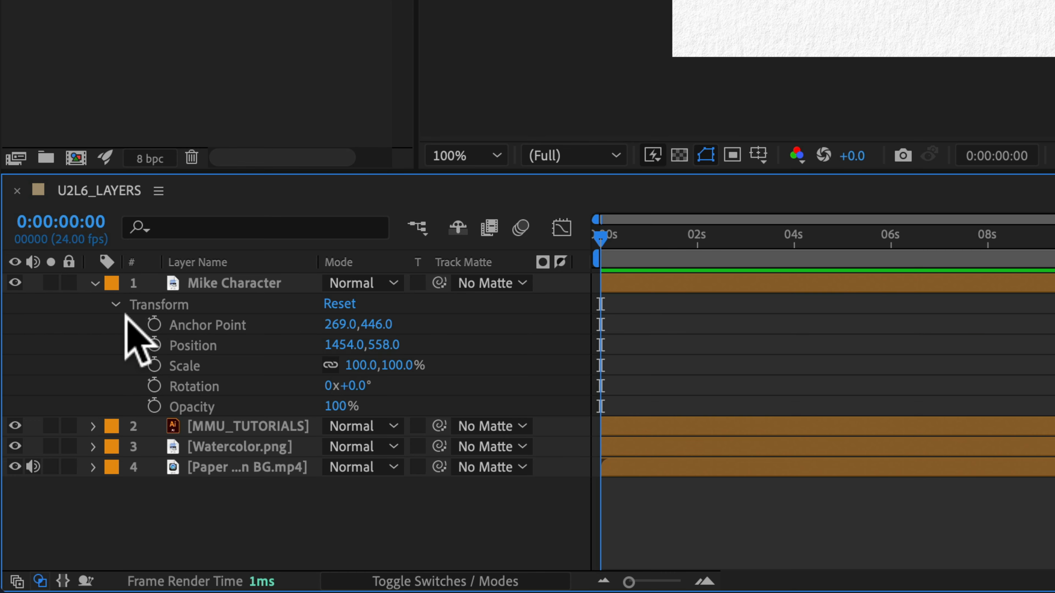
click(116, 305)
click(93, 284)
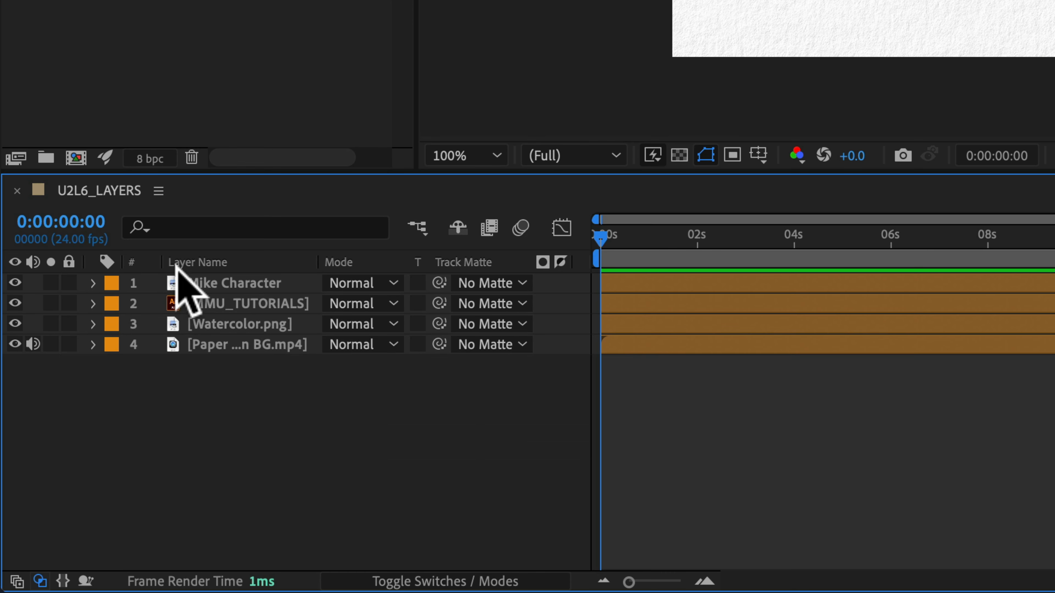
click(195, 228)
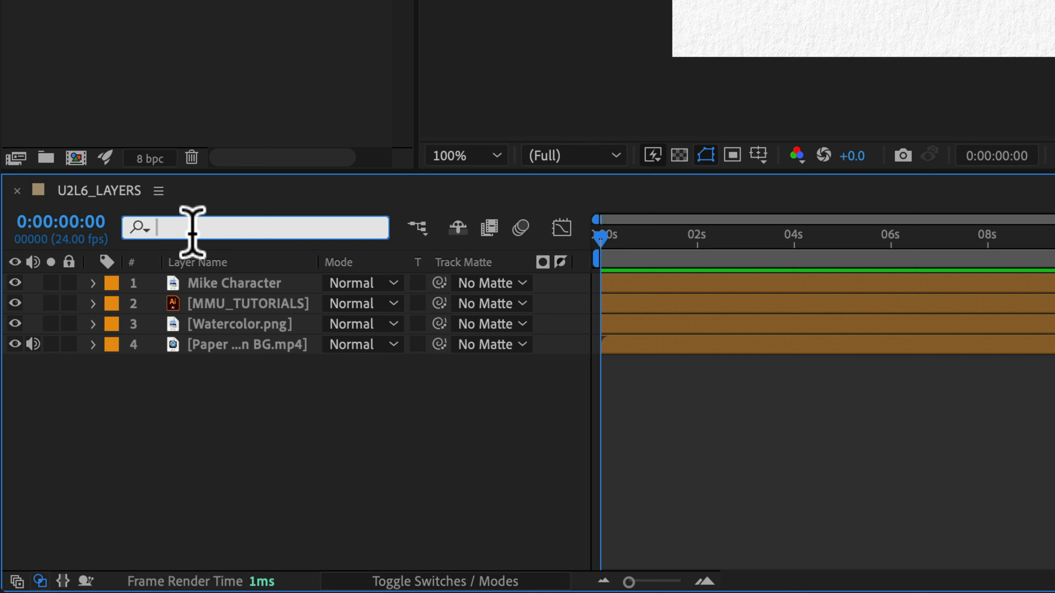
text(posit)
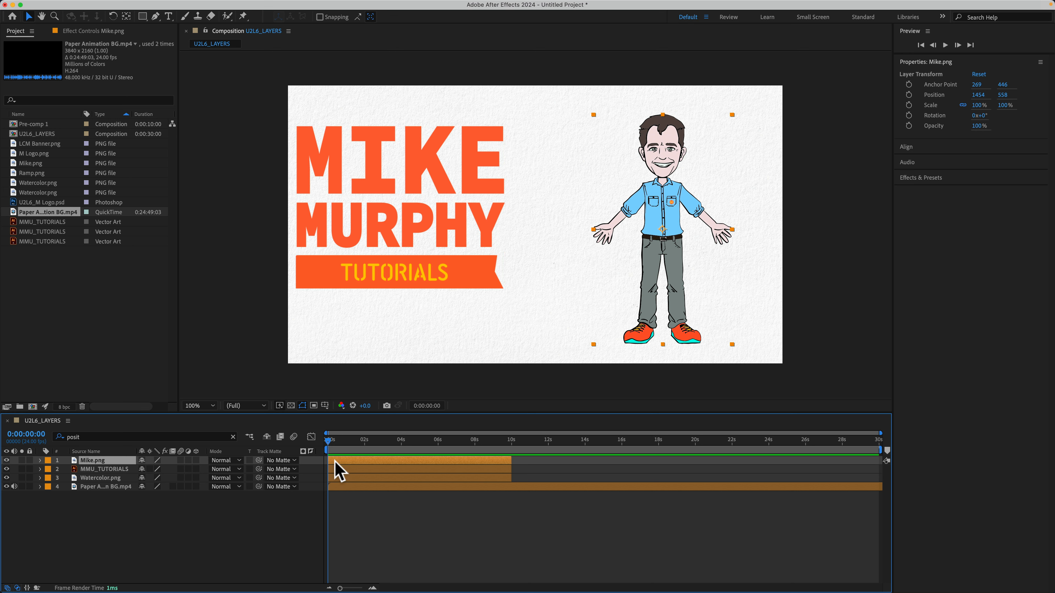
Stagger the Mike.png, MMU_TUTORIALS and Watercolor.png layers to start at about 8, 4 and 1.5 seconds.
drag(335, 462, 482, 451)
drag(411, 469, 457, 478)
Split the Mike.png layer at 0:00:10:22.
click(528, 444)
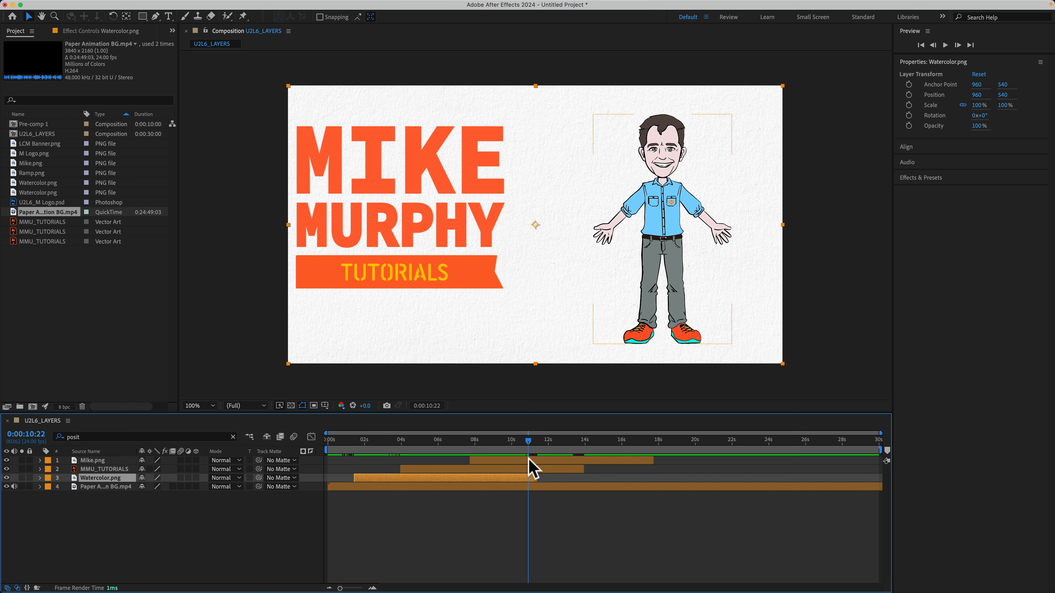
click(527, 457)
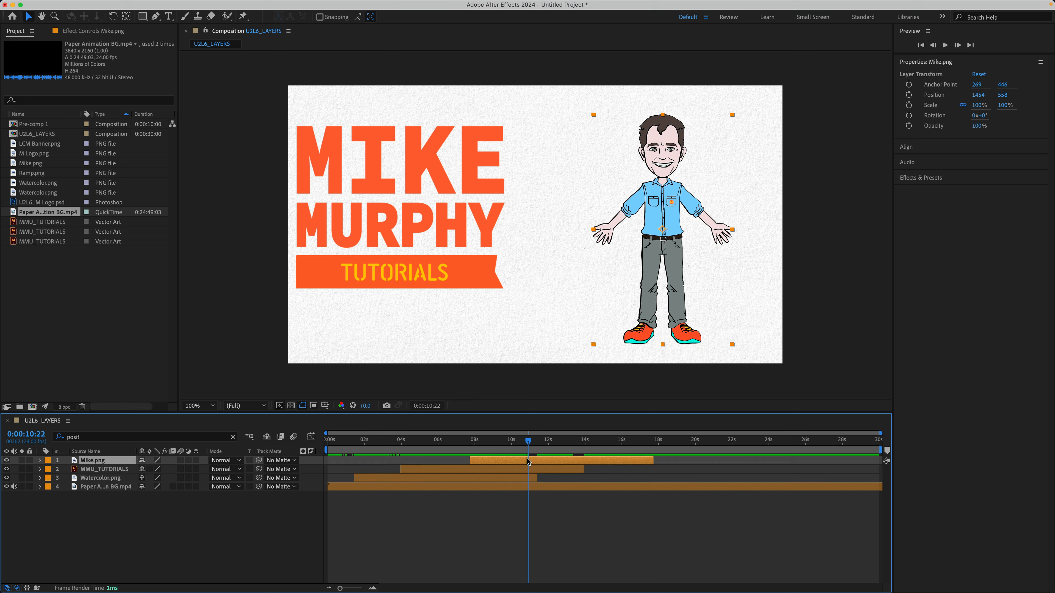
click(108, 6)
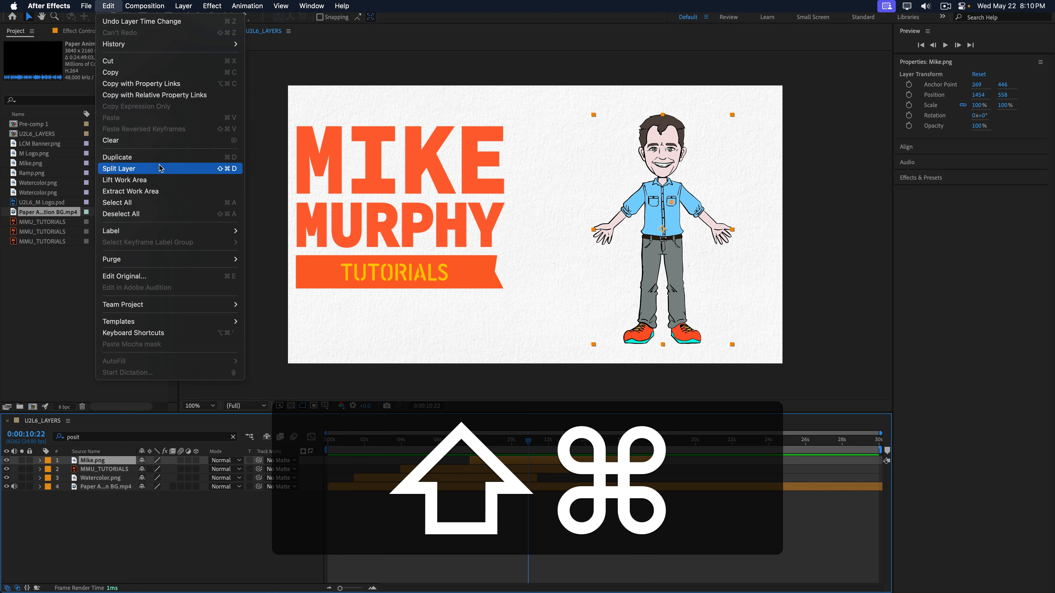
key(shift+super+d)
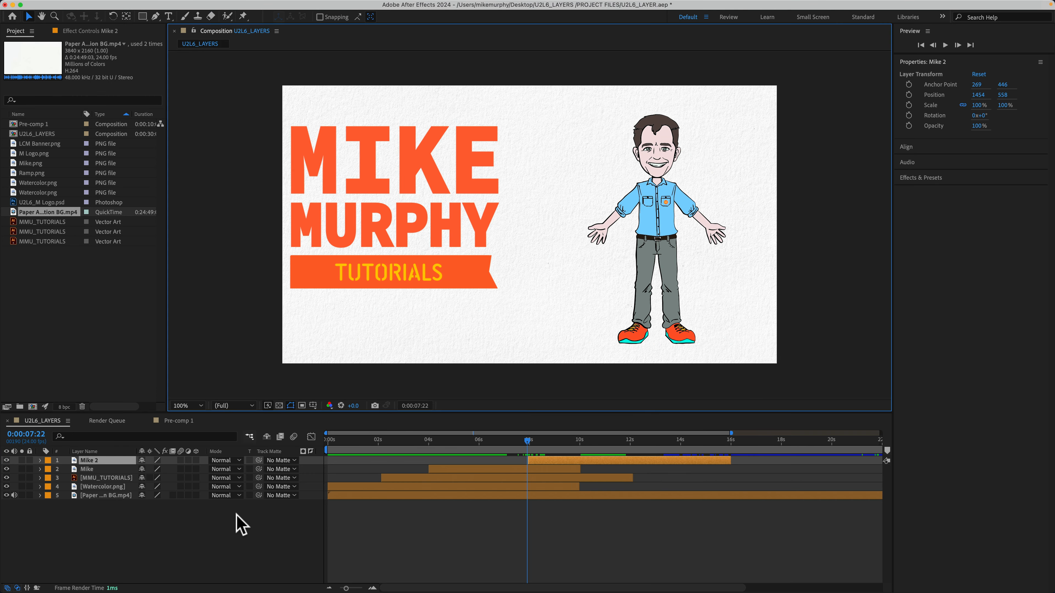
Open the Mike 2 layer in its own Layer view and return to the U2L6_LAYERS composition view.
double_click(87, 461)
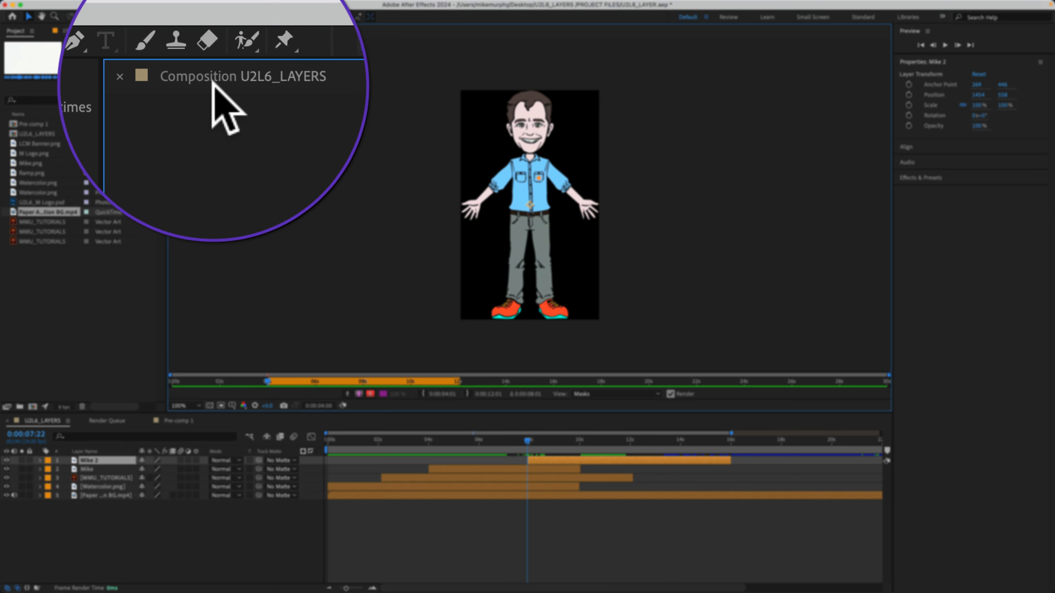
click(233, 32)
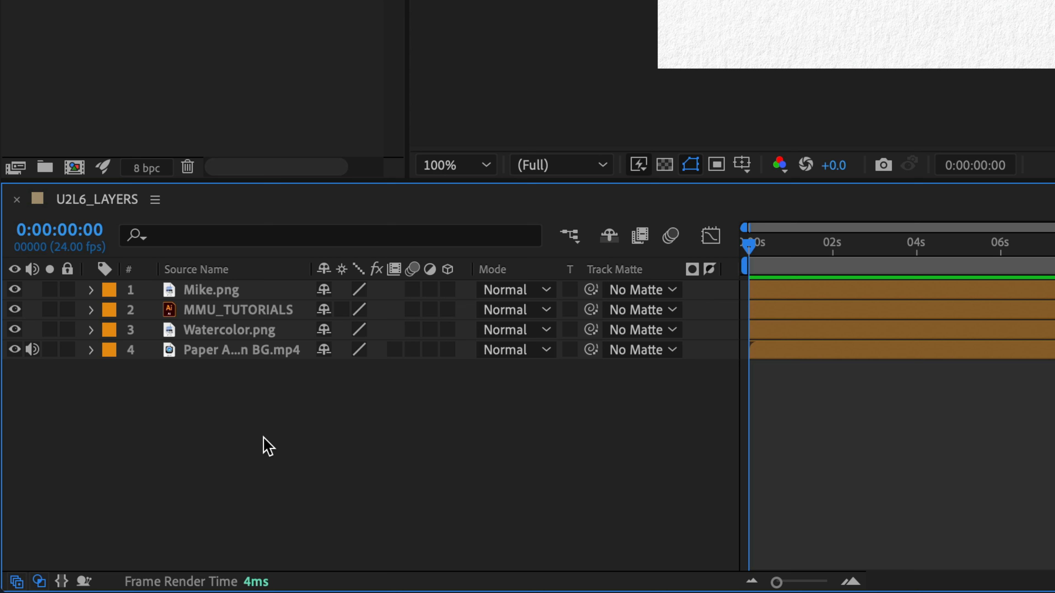
Duplicate the MMU_TUTORIALS, Watercolor.png and Paper Animation BG.mp4 layers together until there are five of each.
click(253, 311)
super+click(253, 329)
super+click(254, 349)
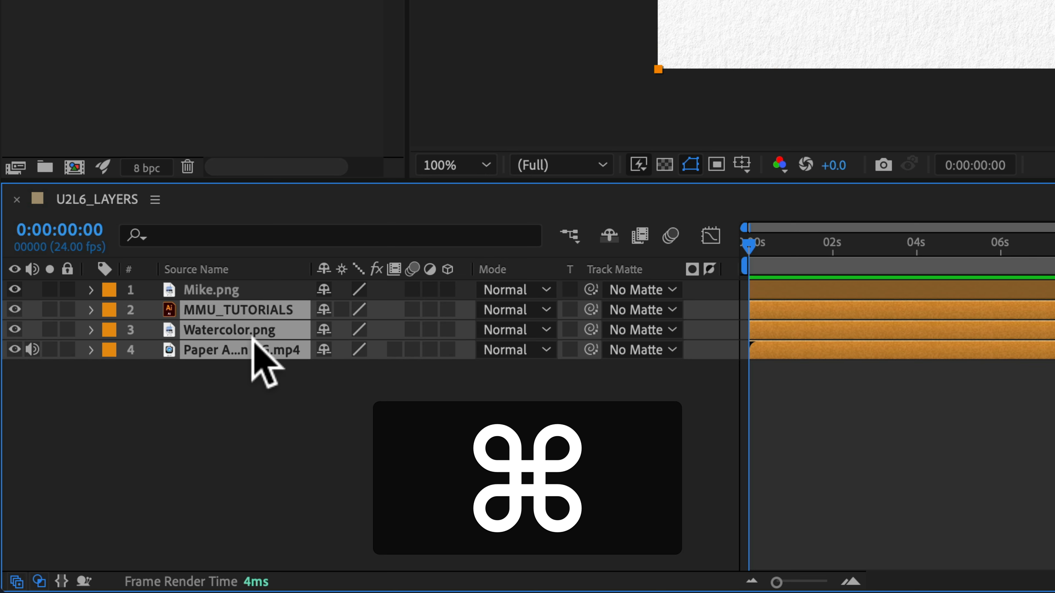
key(super+d)
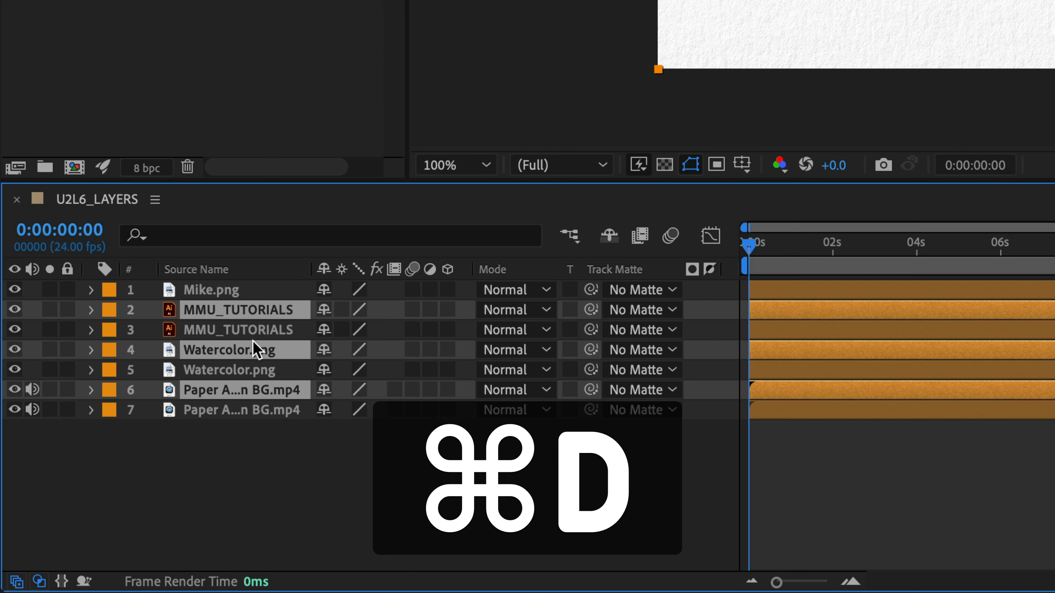
key(super+d)
key(super+d)
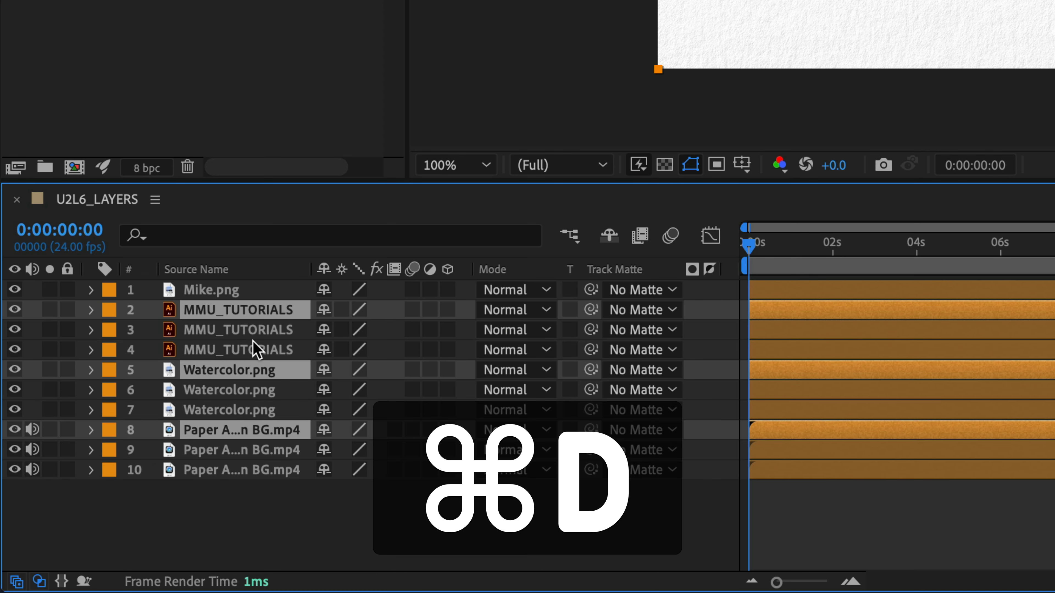
key(super+d)
Select Mike.png and the MMU_TUTORIALS layers 3 and 5, and send them down the stack to just above the Paper Animation BG.mp4 layers.
click(262, 292)
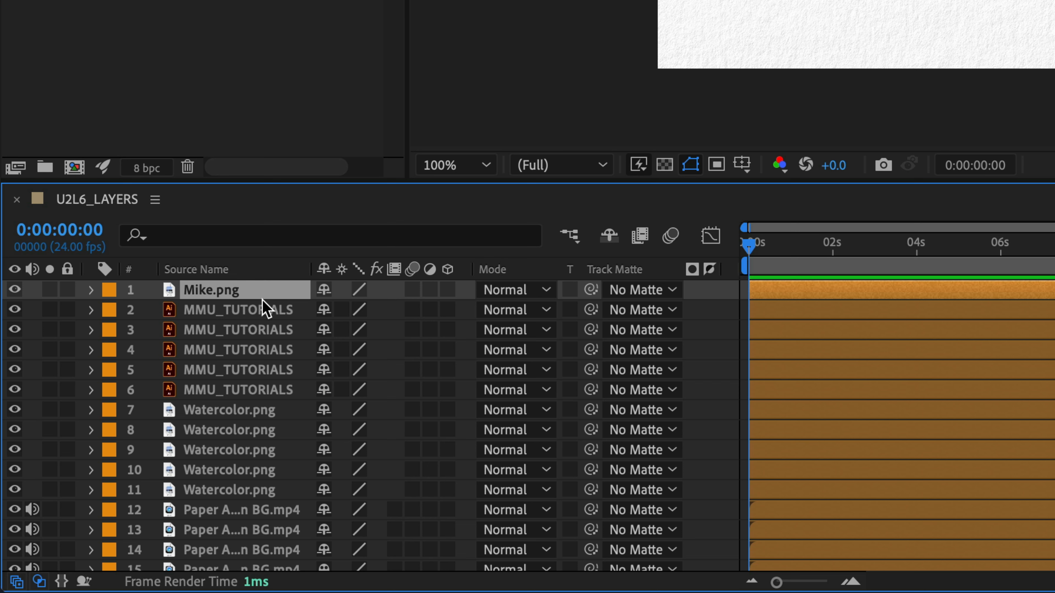
super+click(253, 330)
super+click(257, 370)
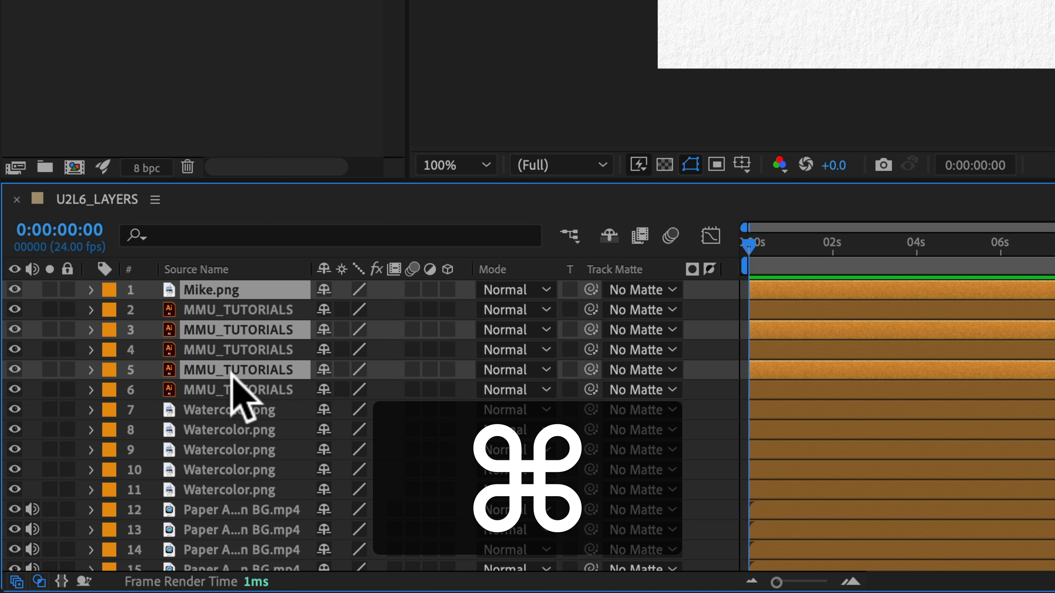
key(super+bracketleft)
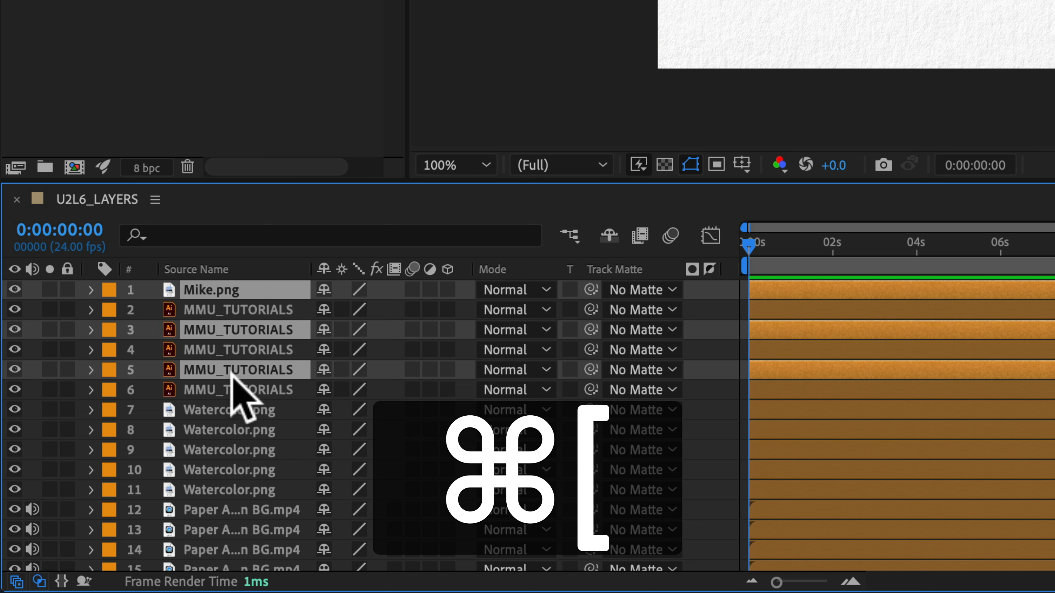
key(super+bracketleft)
key(super+bracketleft)
key(super+bracketleft)
key(super+bracketleft)
key(super+bracketleft)
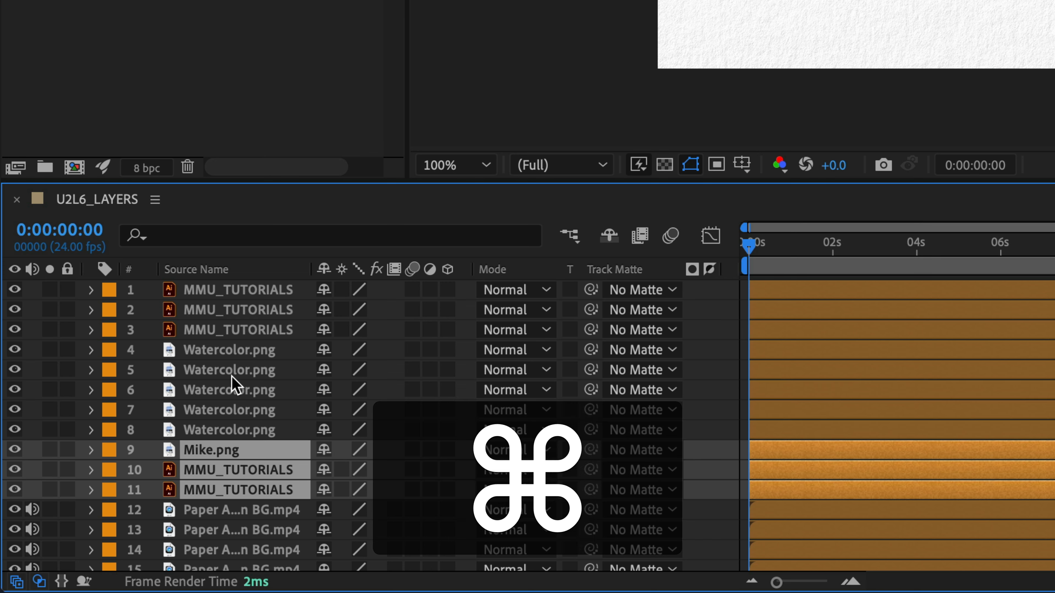
Bring the three selected layers, Mike.png and two MMU_TUTORIALS, forward step by step to the top of the layer stack.
key(super+bracketright)
key(super+bracketright)
key(super+bracketright)
key(super+bracketright)
key(super+bracketright)
key(super+bracketright)
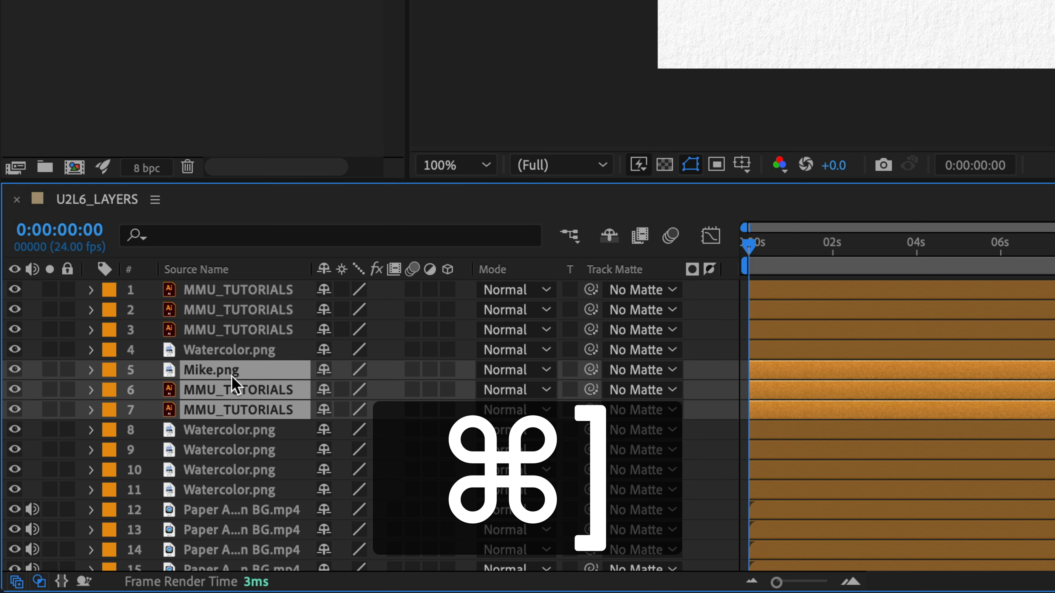
key(super+bracketright)
key(super+bracketright)
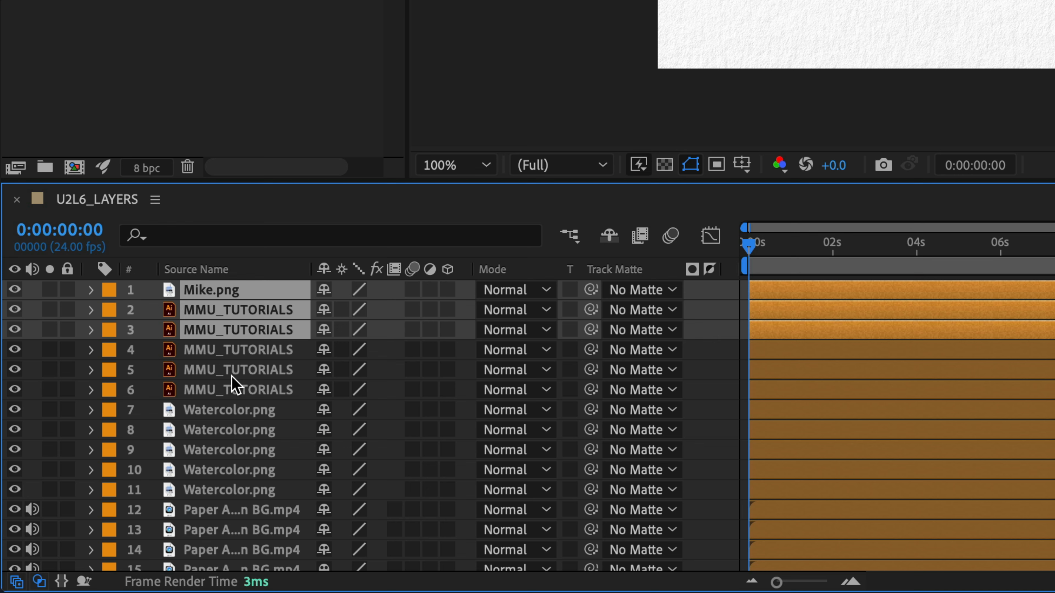
Add Watercolor.png layer 9, Paper Animation BG.mp4 layers 12, 14 and 16 and MMU_TUTORIALS layer 5 to the selection, and deselect everything.
super+click(235, 450)
super+click(235, 510)
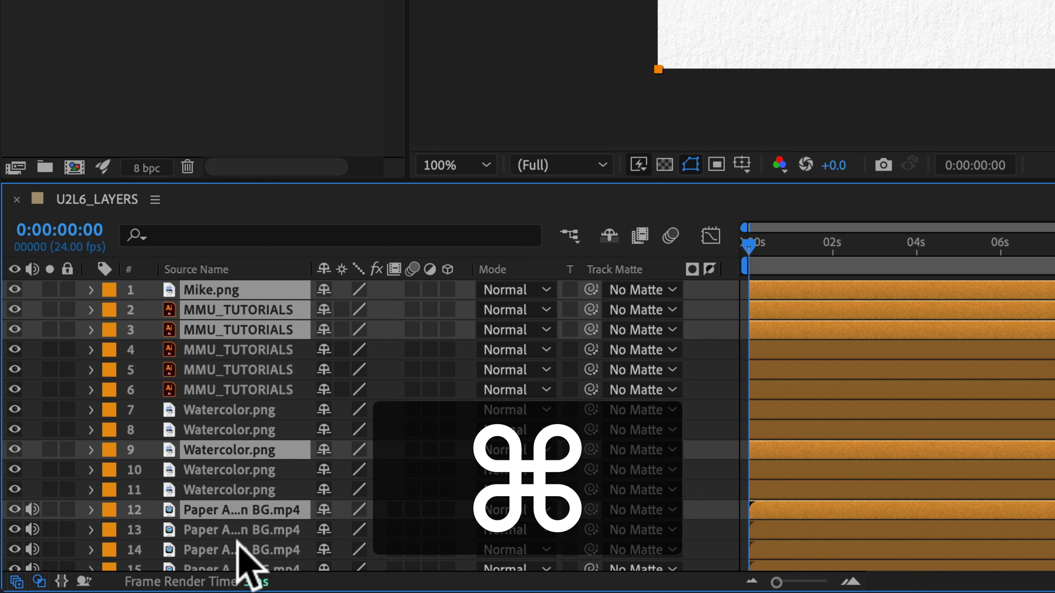
super+click(238, 550)
scroll(280, 502, down, 2)
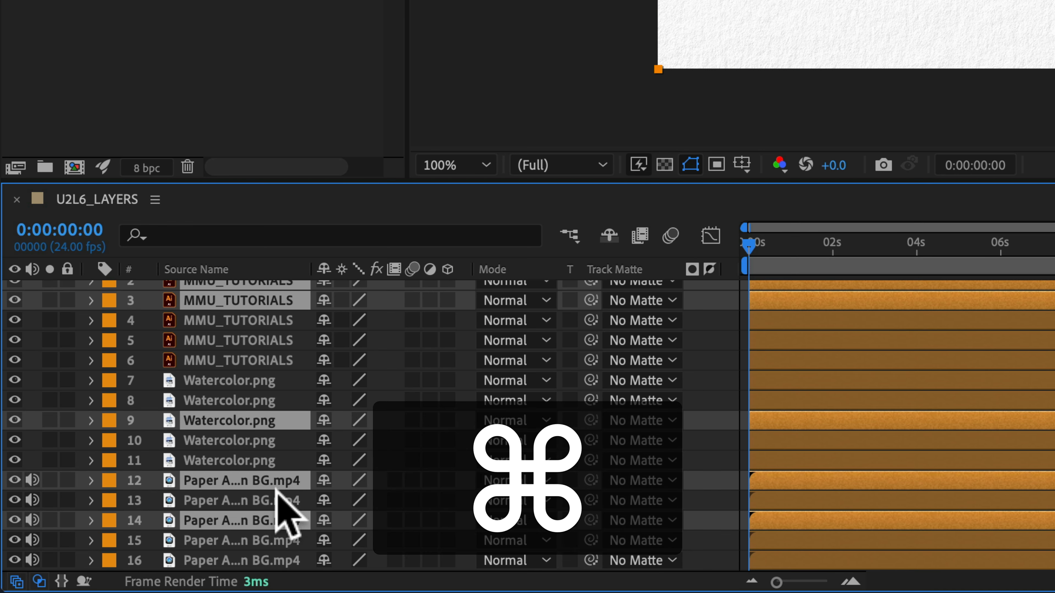
super+click(264, 554)
super+click(248, 341)
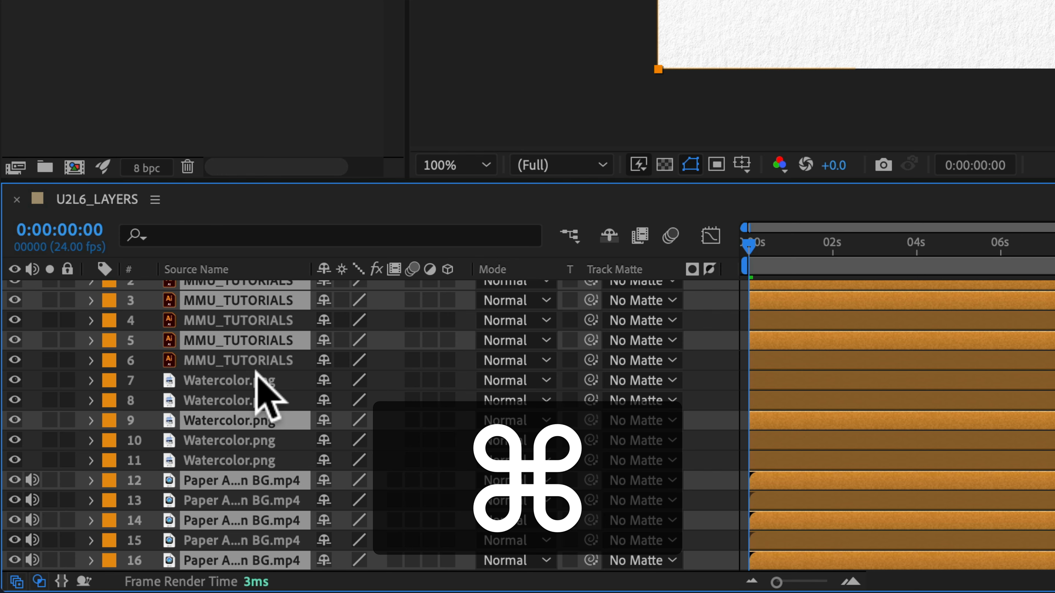
scroll(254, 371, up, 2)
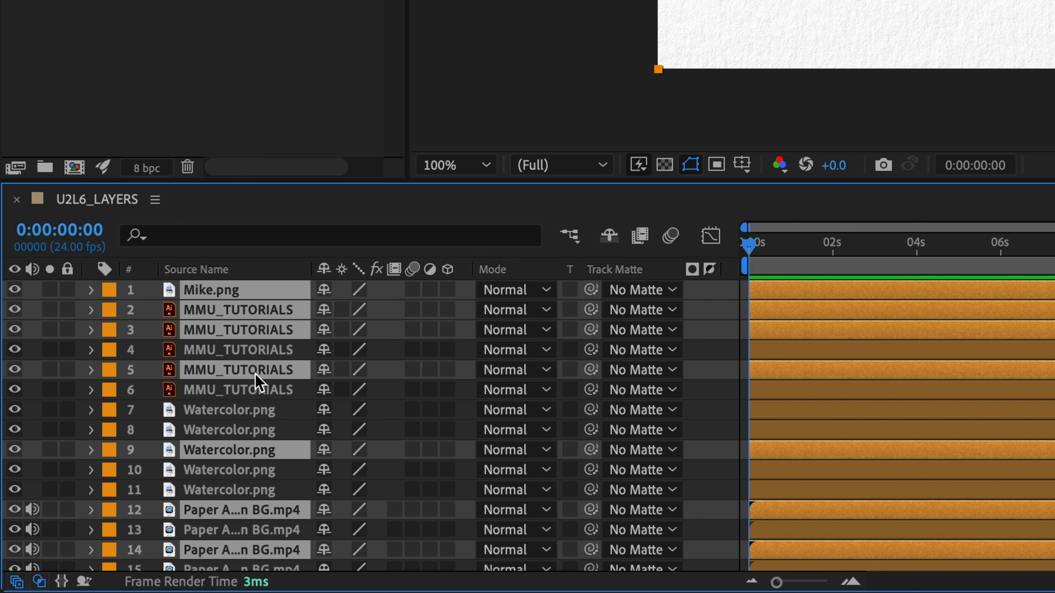
key(F2)
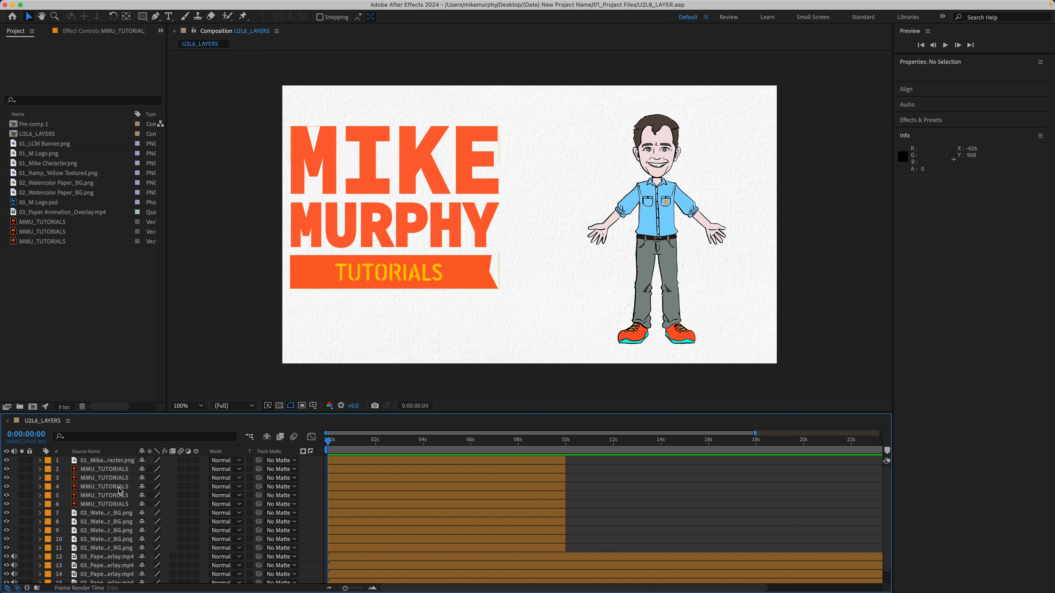
With all layers selected in the maximized timeline, expand them together to their Transform groups and collapse them all again.
key(grave)
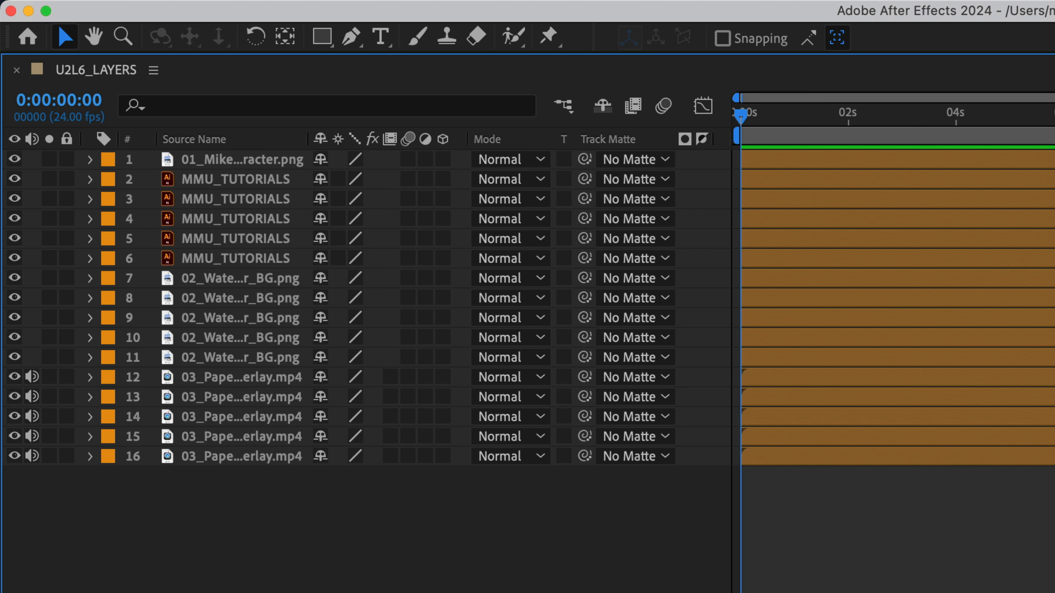
key(super+a)
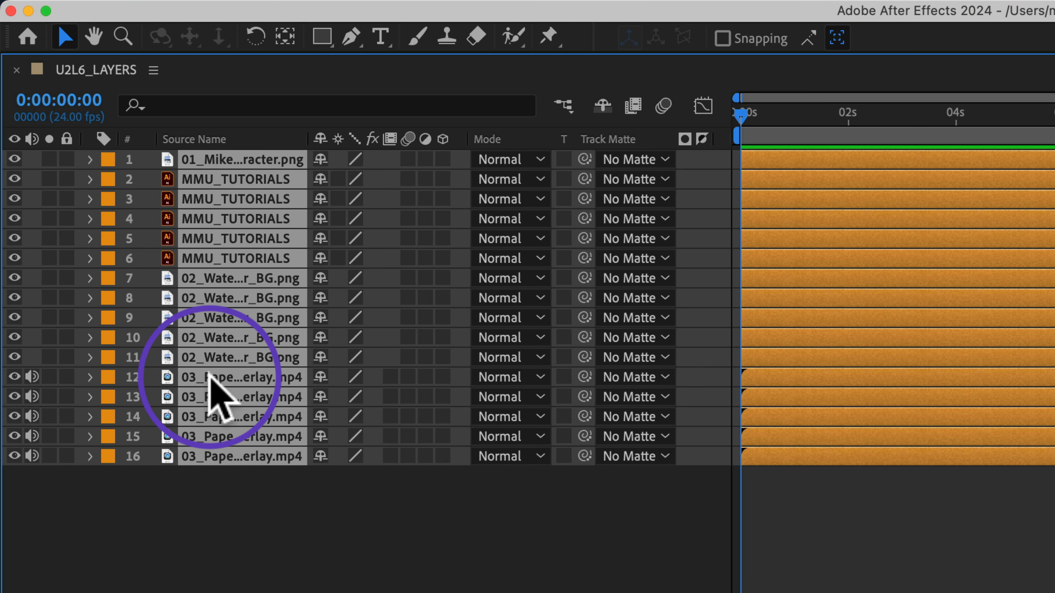
key(shift)
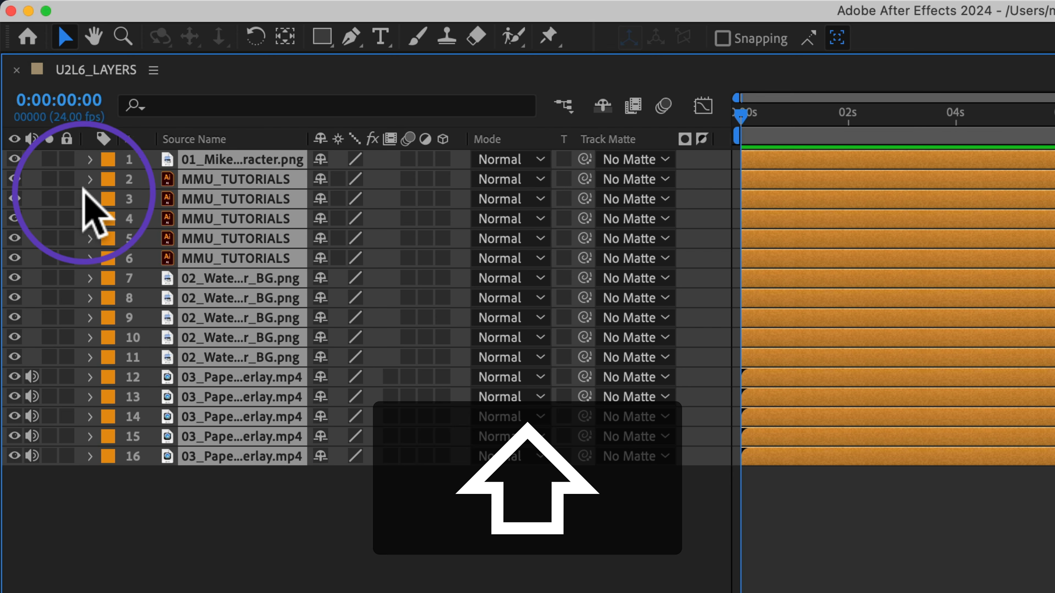
shift+click(88, 159)
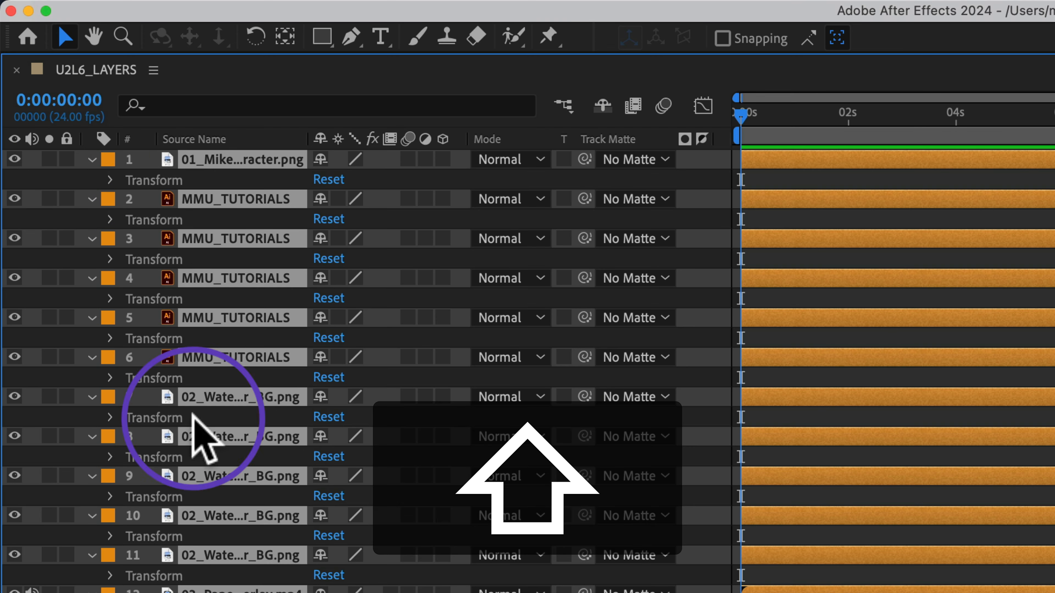
key(shift)
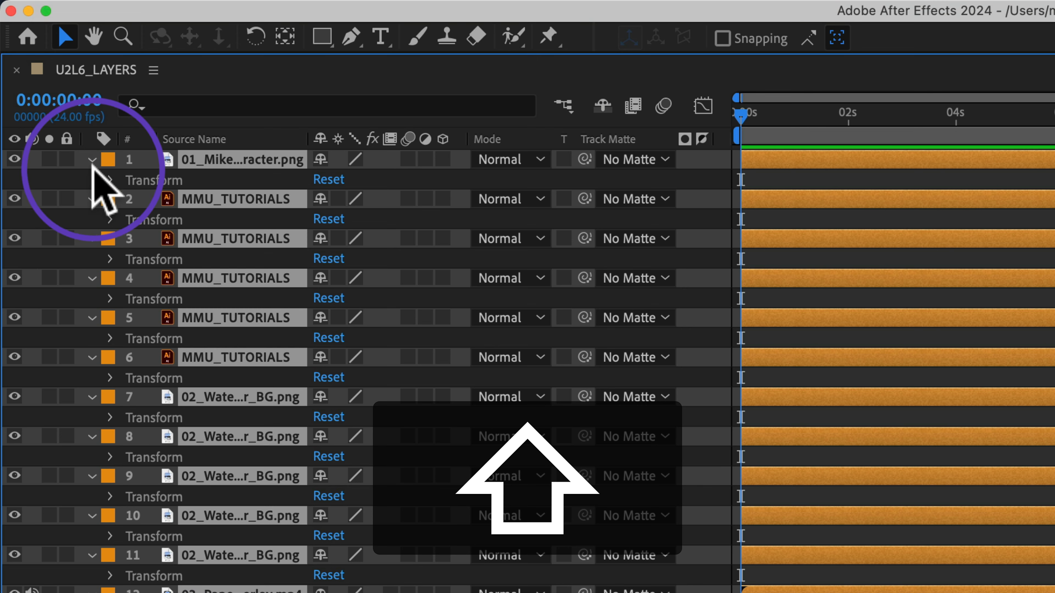
shift+click(91, 159)
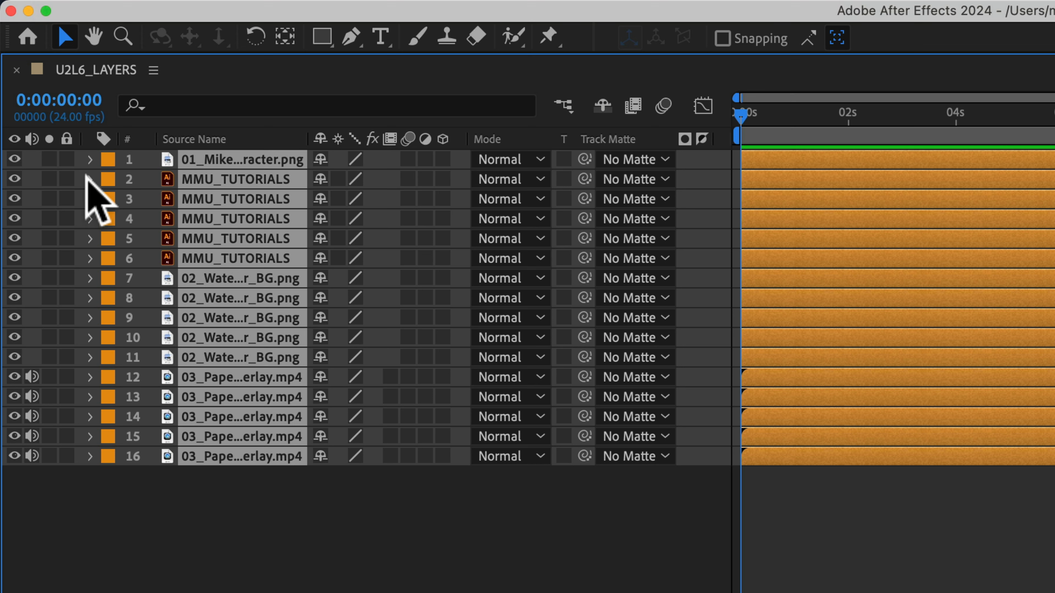
Expand all nested Transform and Audio properties of the selected layers to examine them, collapse them all and restore the timeline's normal size.
click(90, 159)
scroll(247, 494, down, 10)
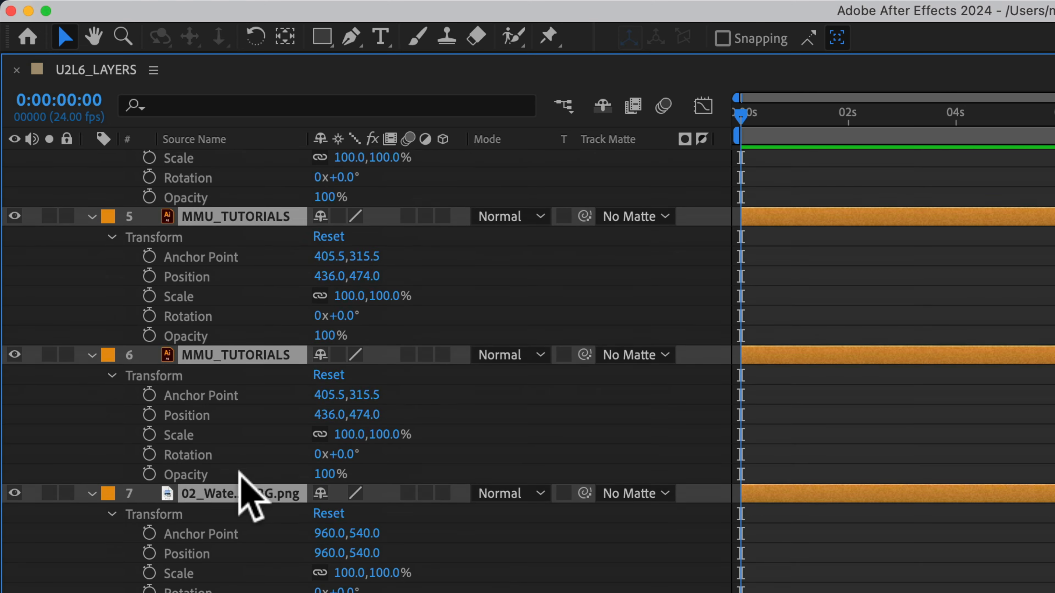
scroll(247, 495, down, 15)
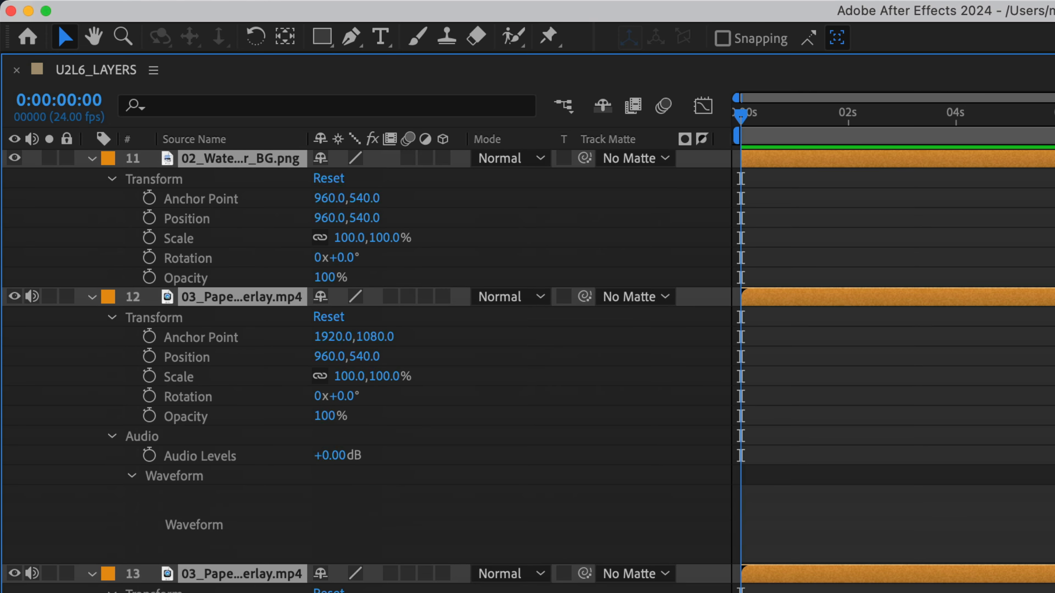
scroll(365, 370, down, 8)
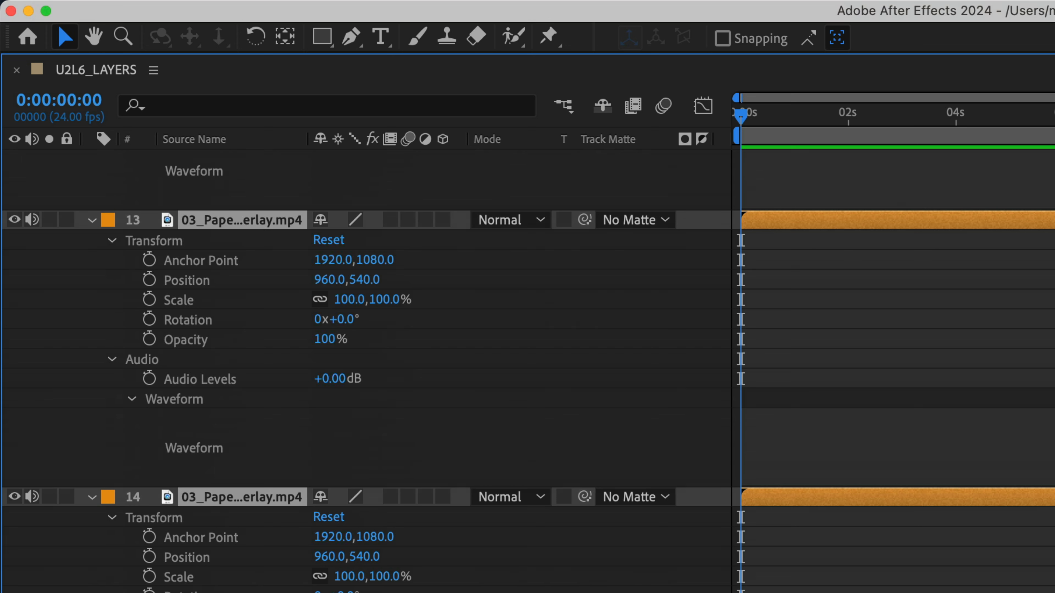
key(u)
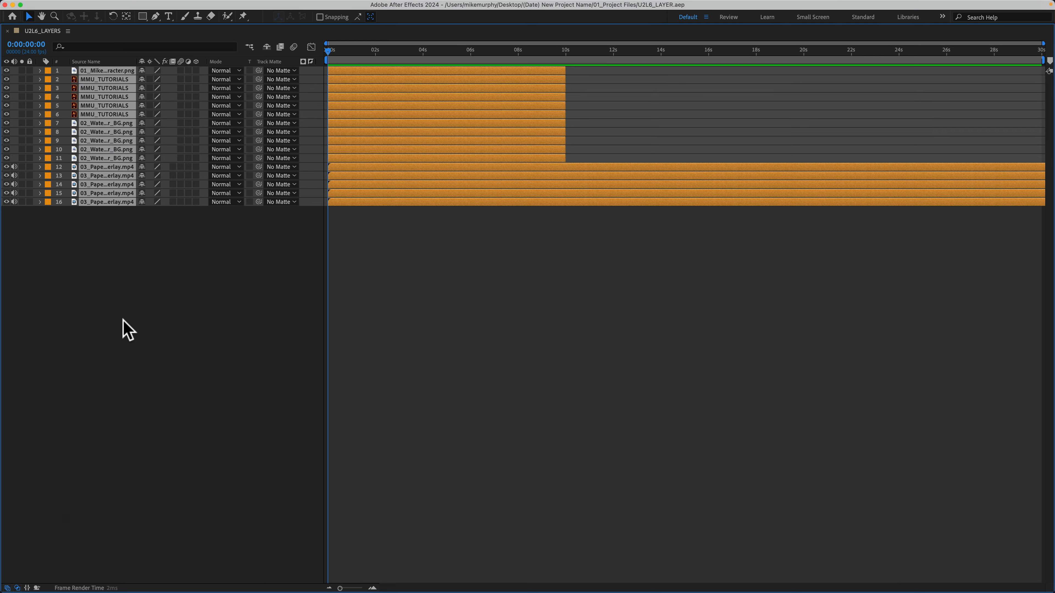
key(grave)
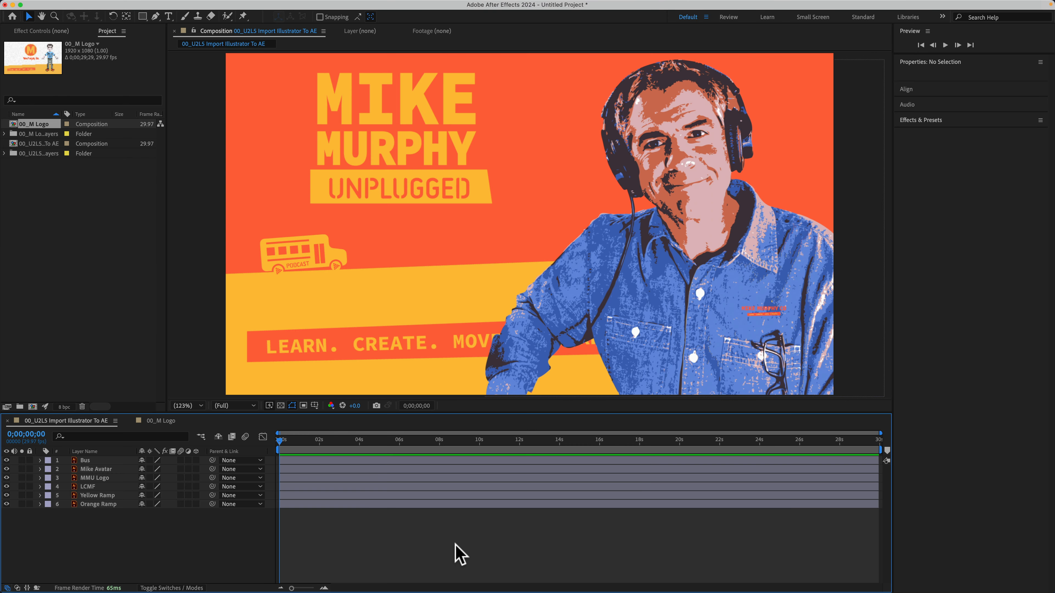
Bring up the options for creating a new item in the U2L5_IMPORT PSD_AI.aep project.
drag(456, 545, 85, 457)
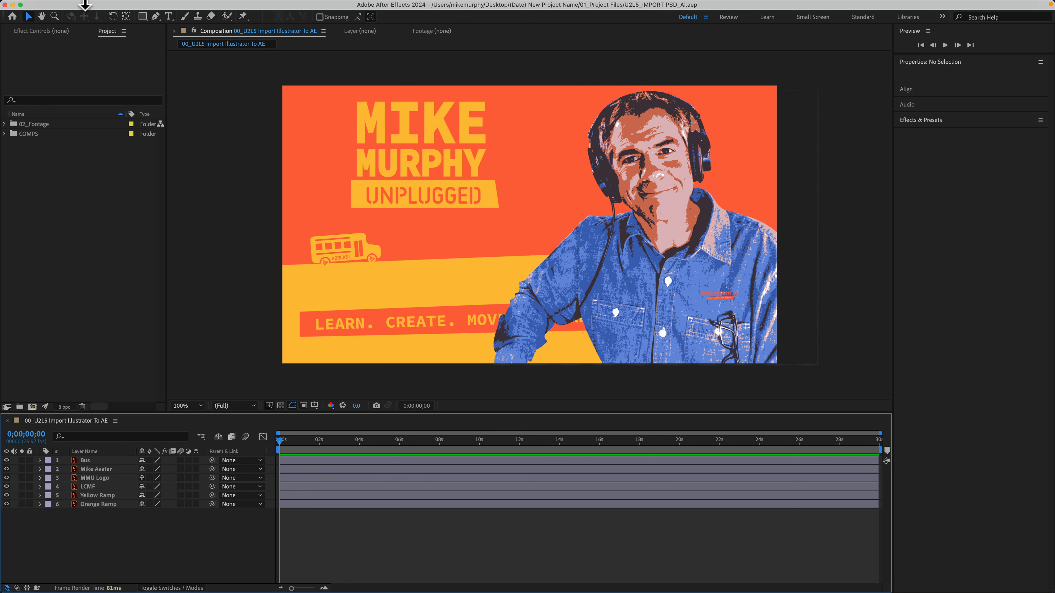
click(86, 5)
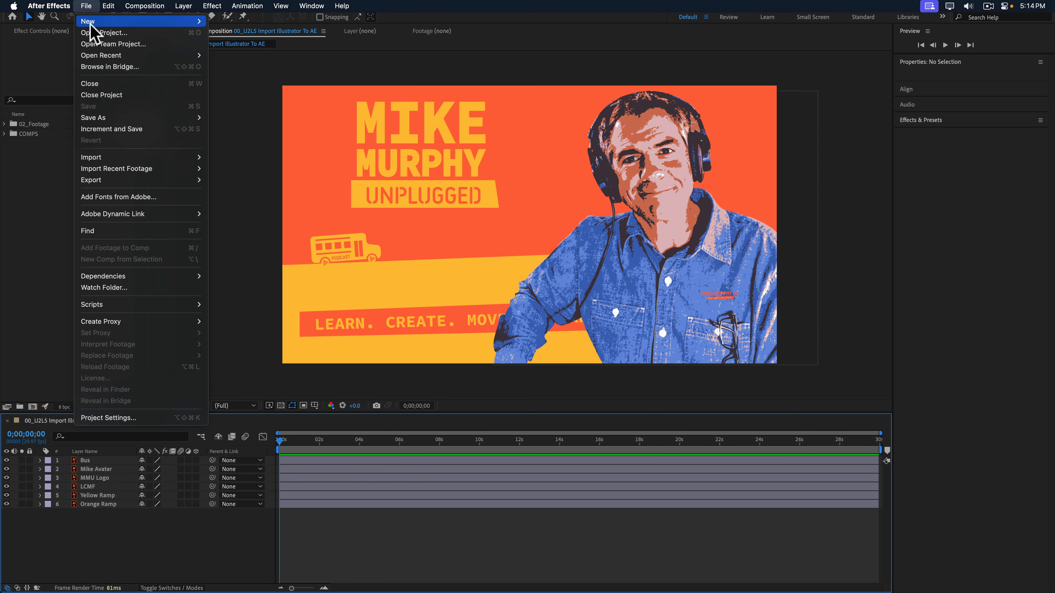